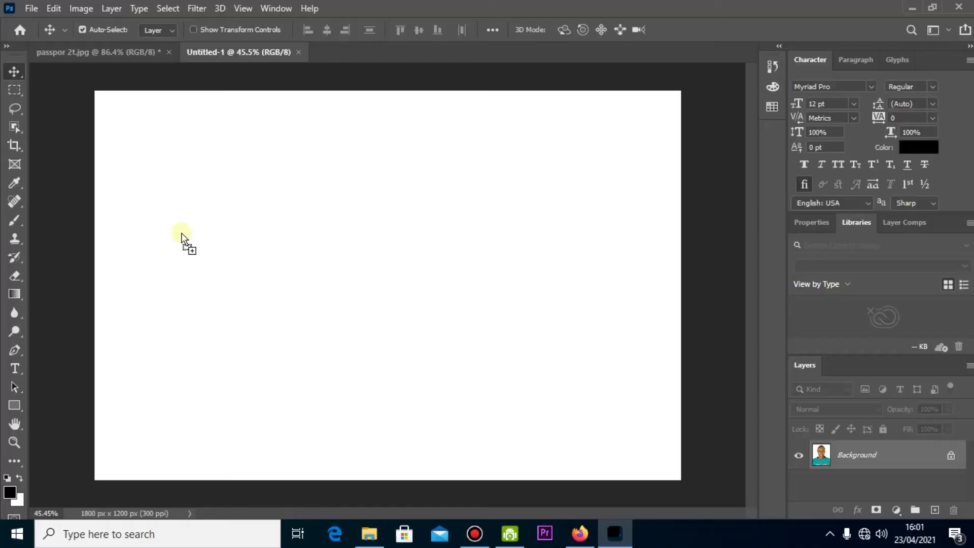
# - Paste a portrait copy beneath the original, then duplicate both stacked portraits into new columns rightward
pyautogui.hotkey('ctrl', 'v')
pyautogui.moveTo(385, 284); pyautogui.dragTo(175, 334)
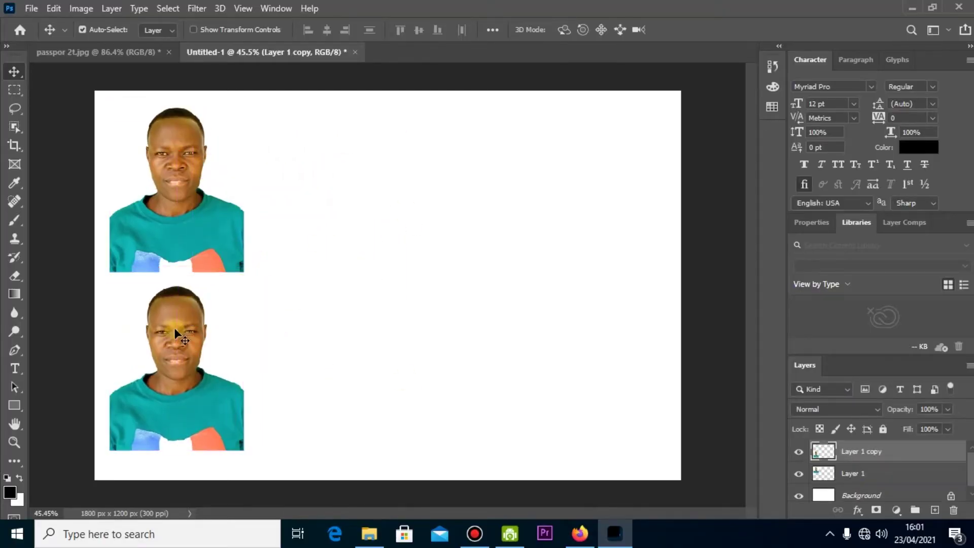
pyautogui.keyDown('shift'); pyautogui.click(862, 474); pyautogui.keyUp('shift')
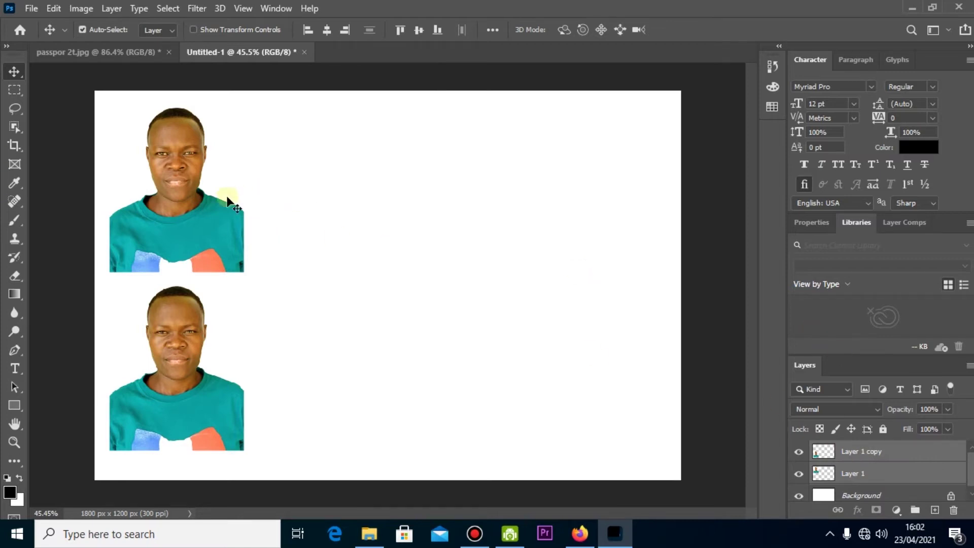
pyautogui.moveTo(227, 197); pyautogui.dragTo(572, 229)
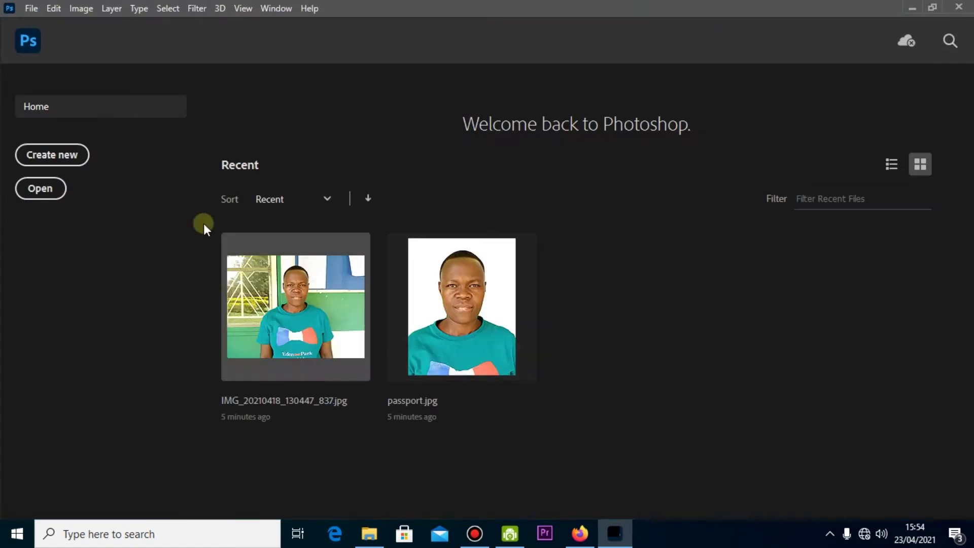
# - Dismiss the New Document setup and close the File menu without choosing anything
pyautogui.click(43, 154)
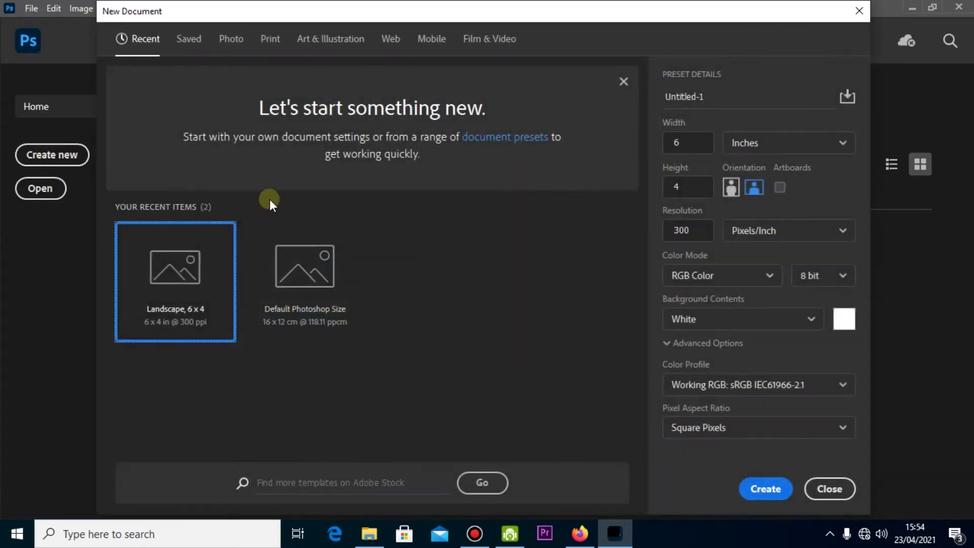
pyautogui.click(829, 488)
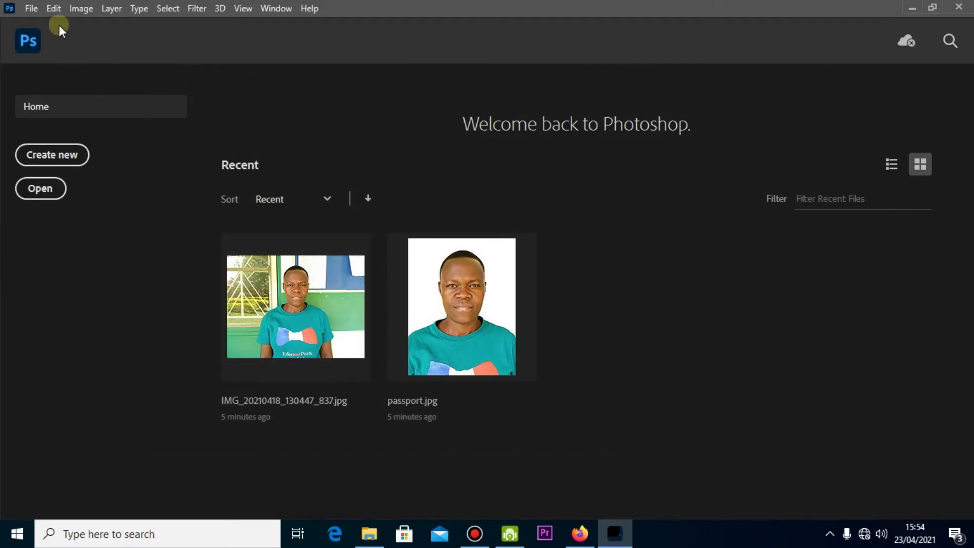
pyautogui.click(31, 9)
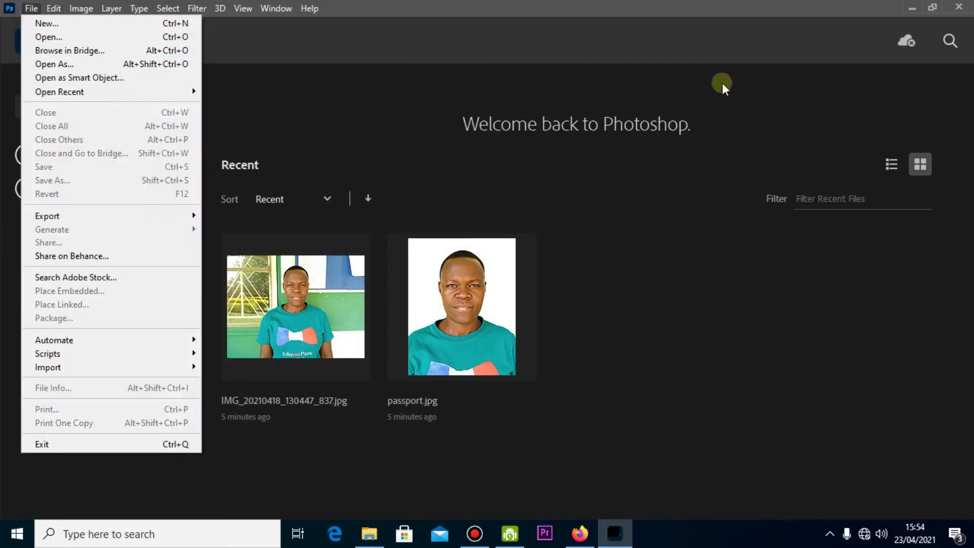
pyautogui.click(742, 360)
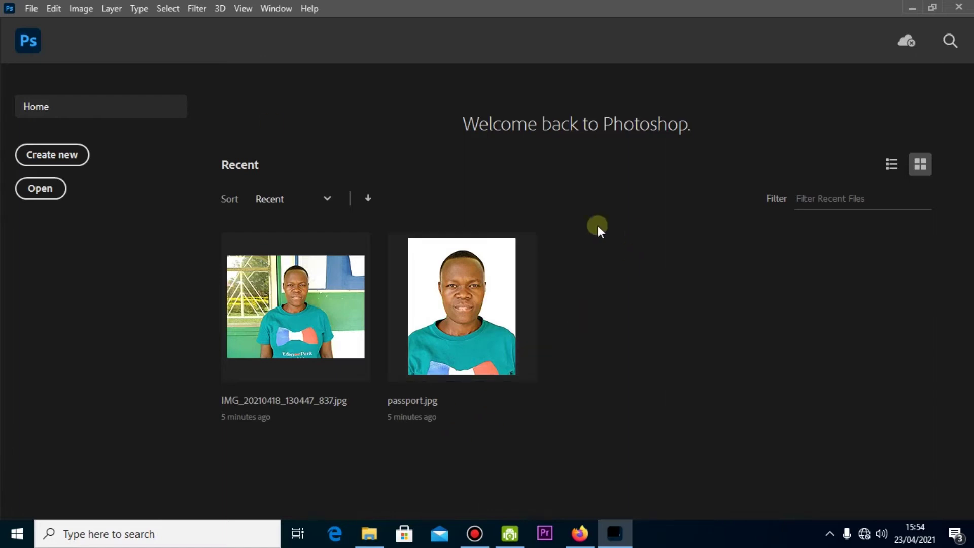
# - Open the portrait photo IMG_20210418_130453_336.jpg from Desktop > New folder (3)
pyautogui.click(31, 9)
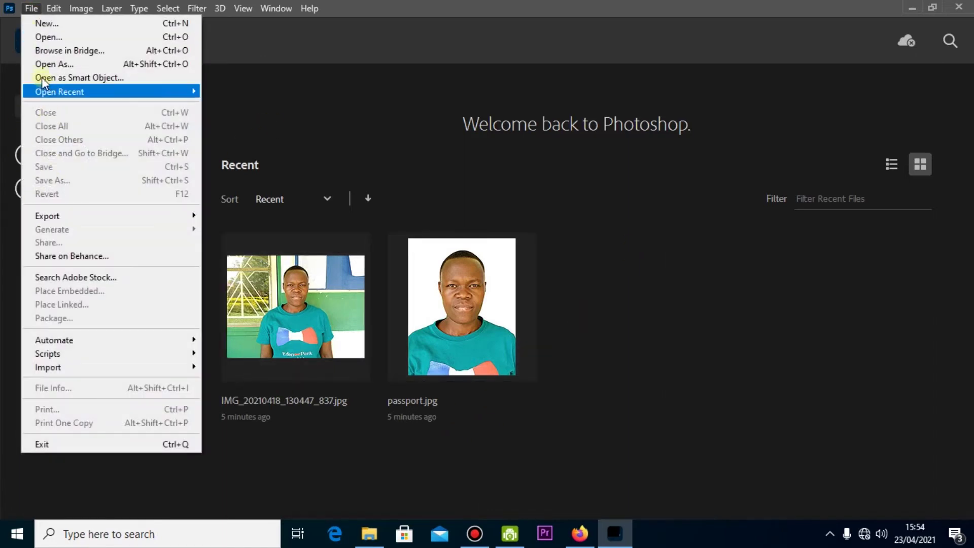
pyautogui.click(45, 37)
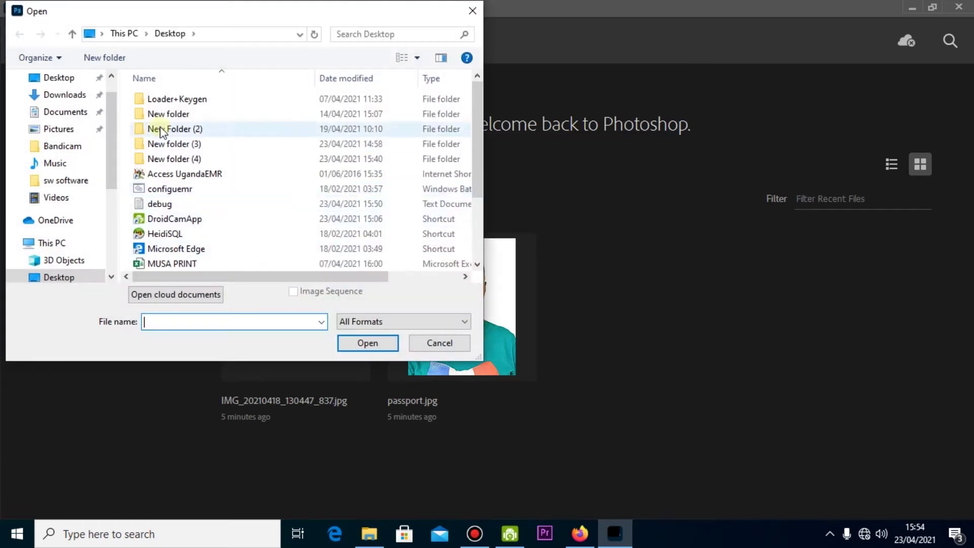
pyautogui.scroll(-2, 228, 181)
pyautogui.scroll(2, 170, 172)
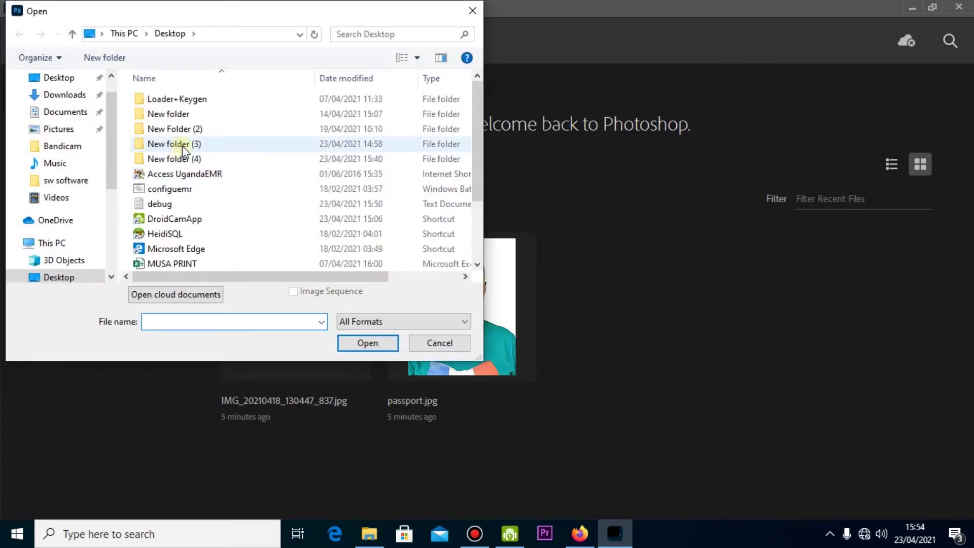
pyautogui.click(180, 143)
pyautogui.doubleClick(180, 159)
pyautogui.click(19, 34)
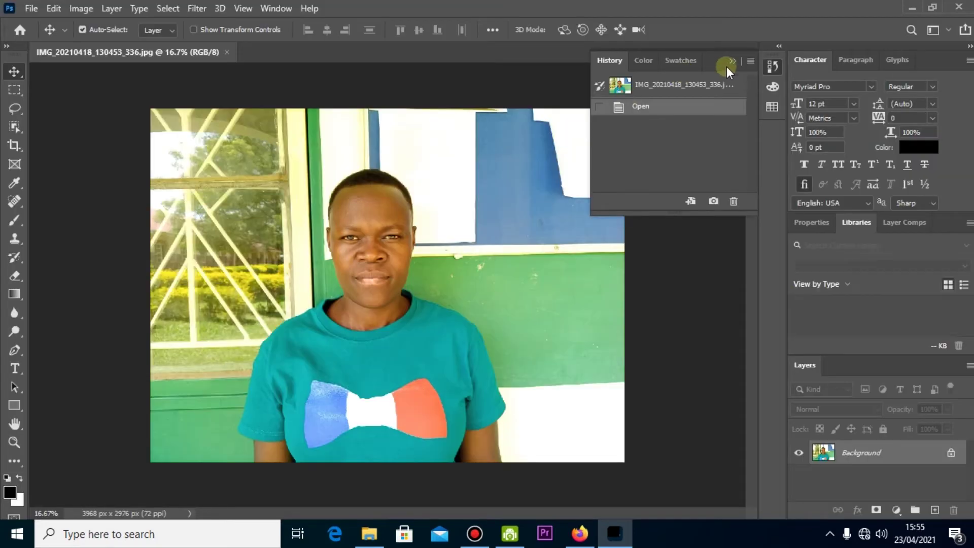
pyautogui.click(729, 62)
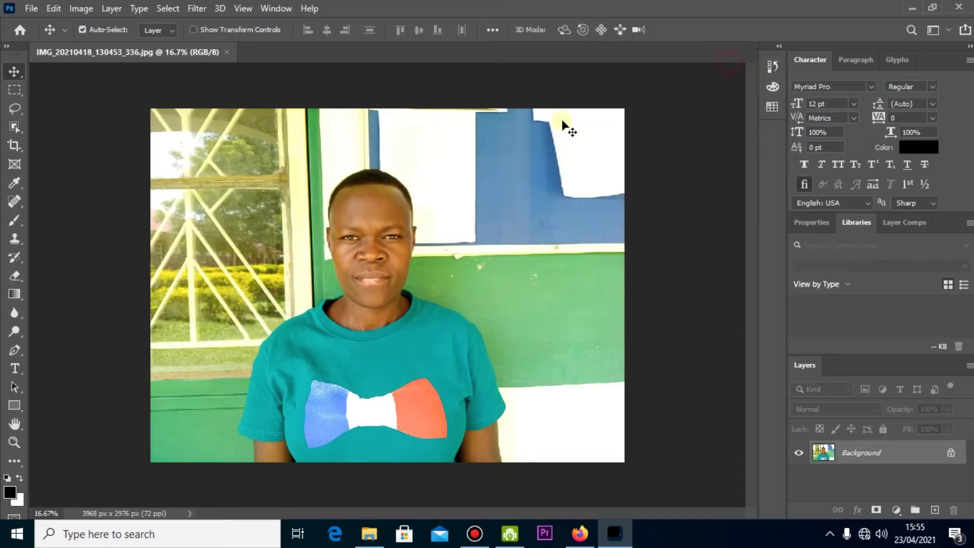
pyautogui.click(772, 67)
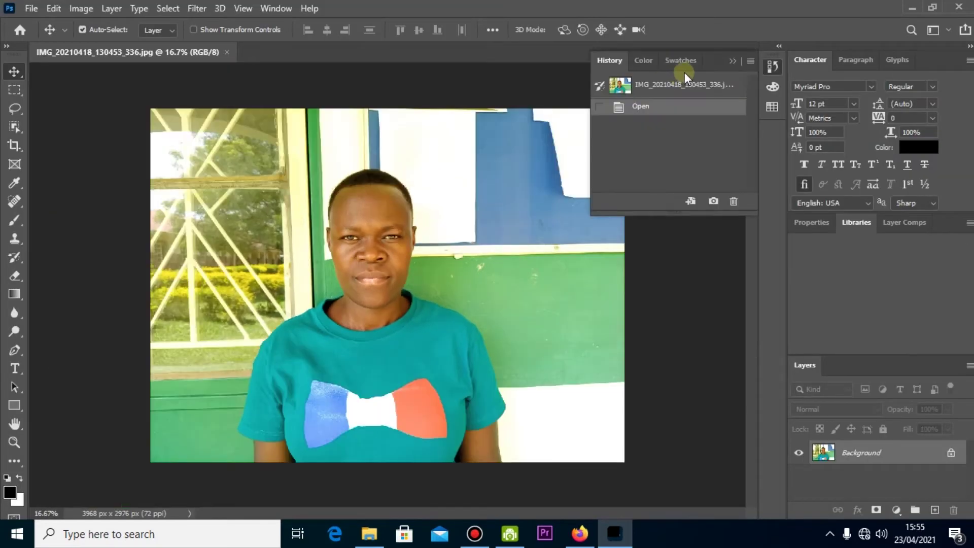
pyautogui.click(730, 64)
pyautogui.scroll(2, 355, 254)
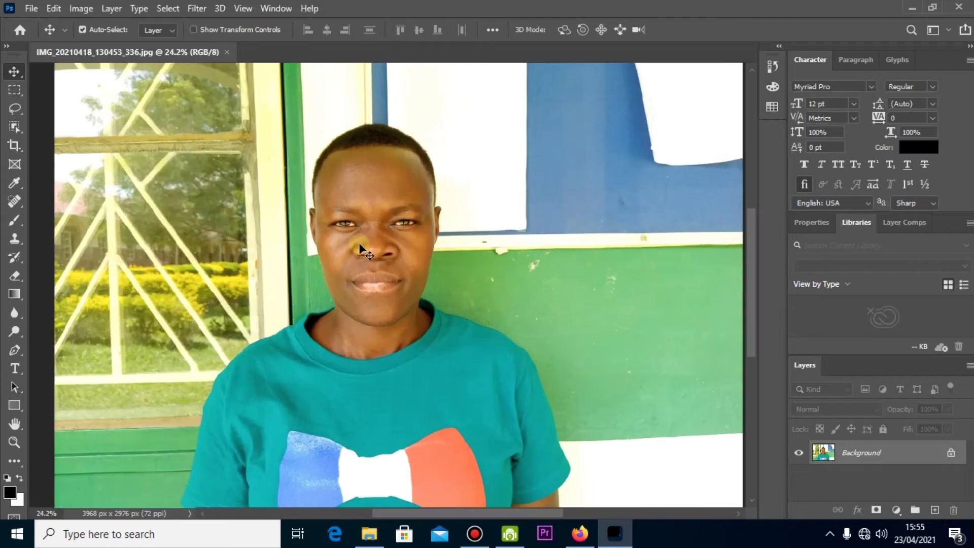
pyautogui.scroll(-1, 371, 241)
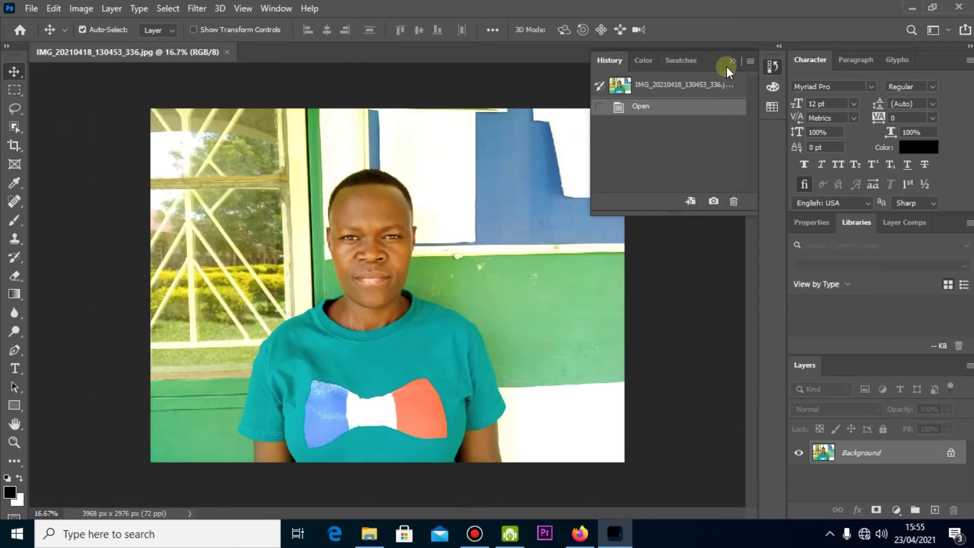
pyautogui.click(727, 65)
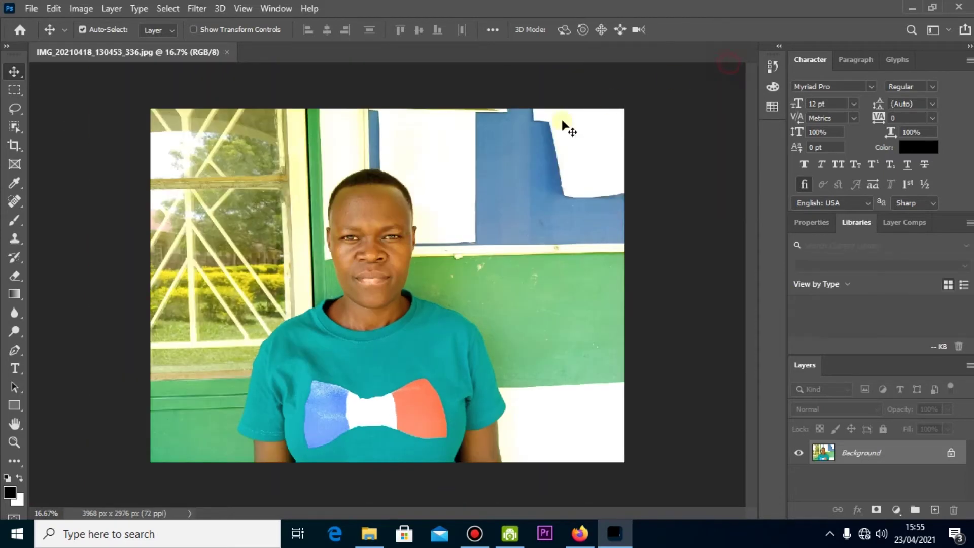
pyautogui.scroll(2, 352, 261)
pyautogui.scroll(-1, 387, 238)
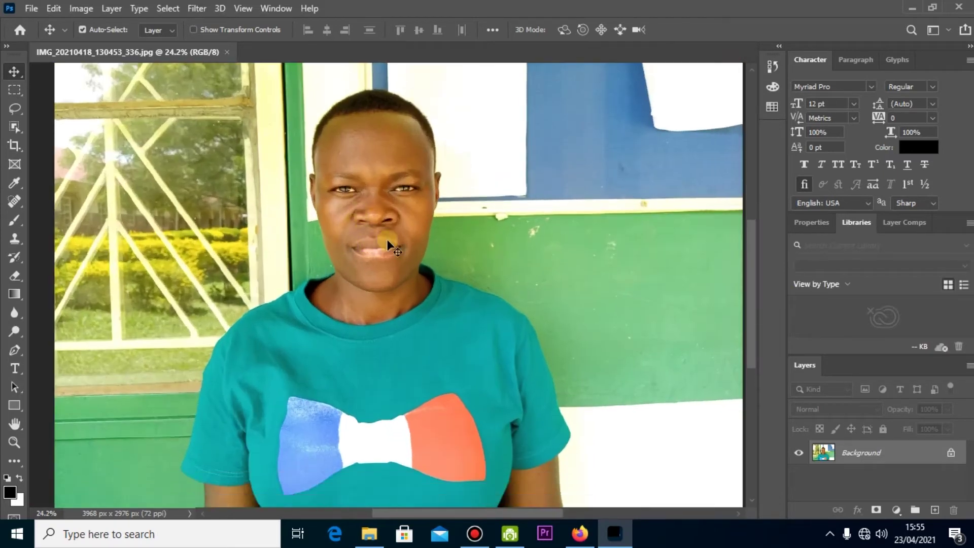
pyautogui.scroll(-2, 381, 207)
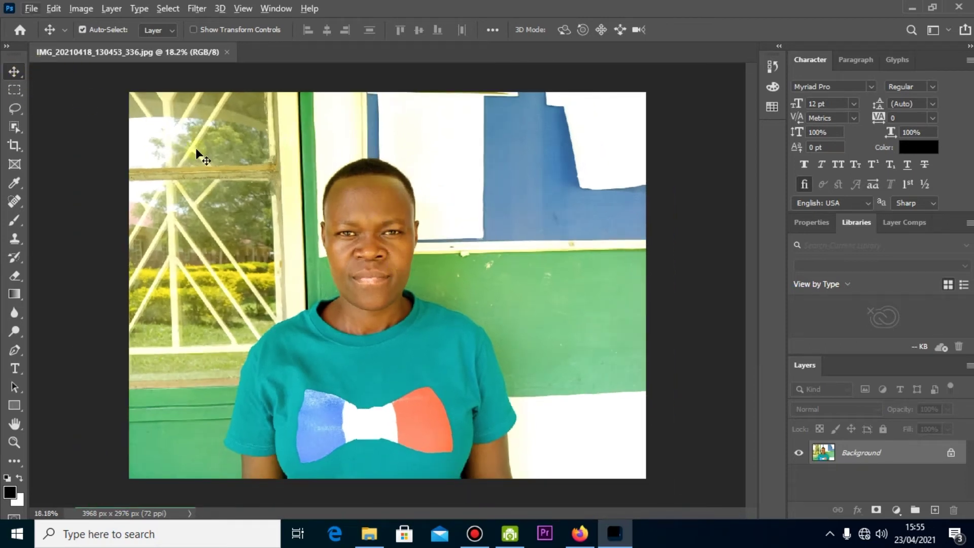
pyautogui.scroll(1, 380, 174)
pyautogui.scroll(-1, 380, 174)
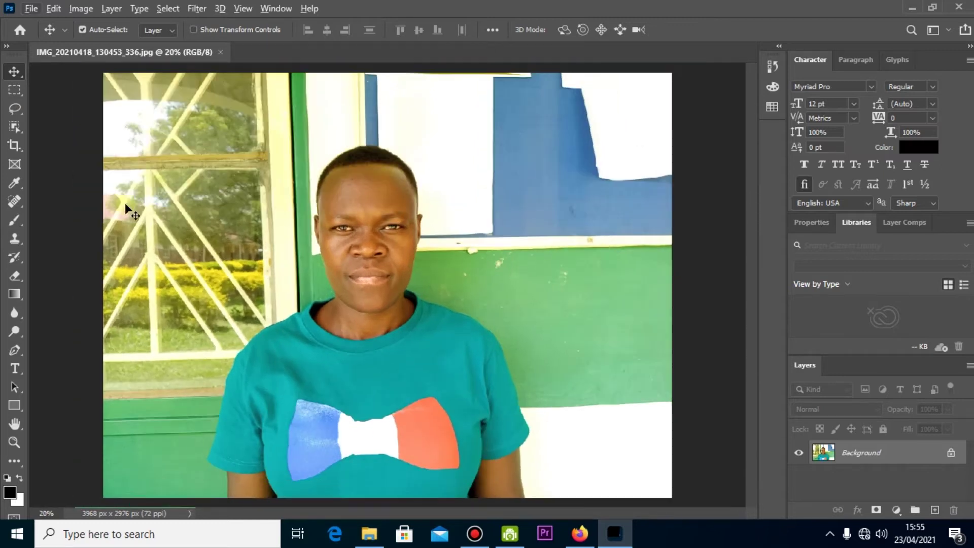
# - Select the standard Pen tool for drawing a path around the subject
pyautogui.click(11, 351)
pyautogui.rightClick(11, 351)
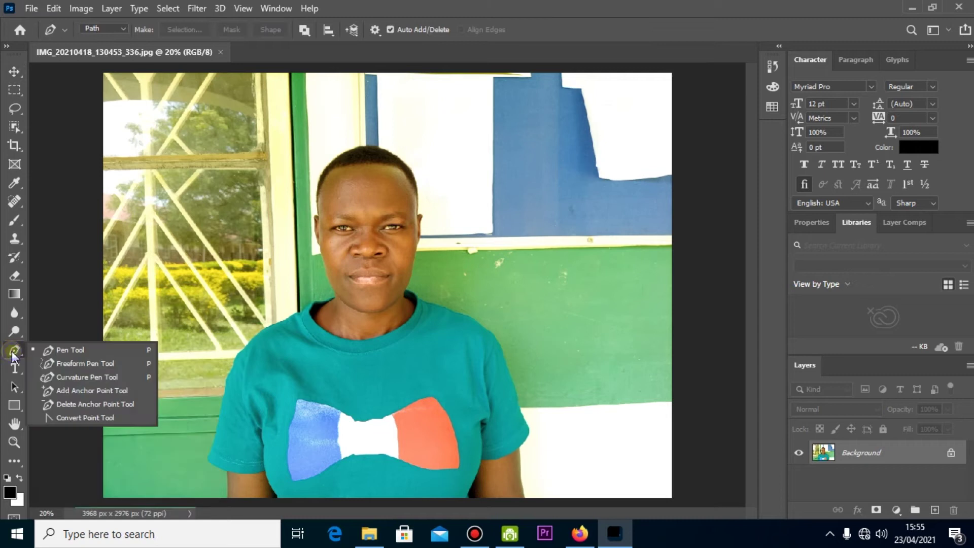
pyautogui.click(71, 349)
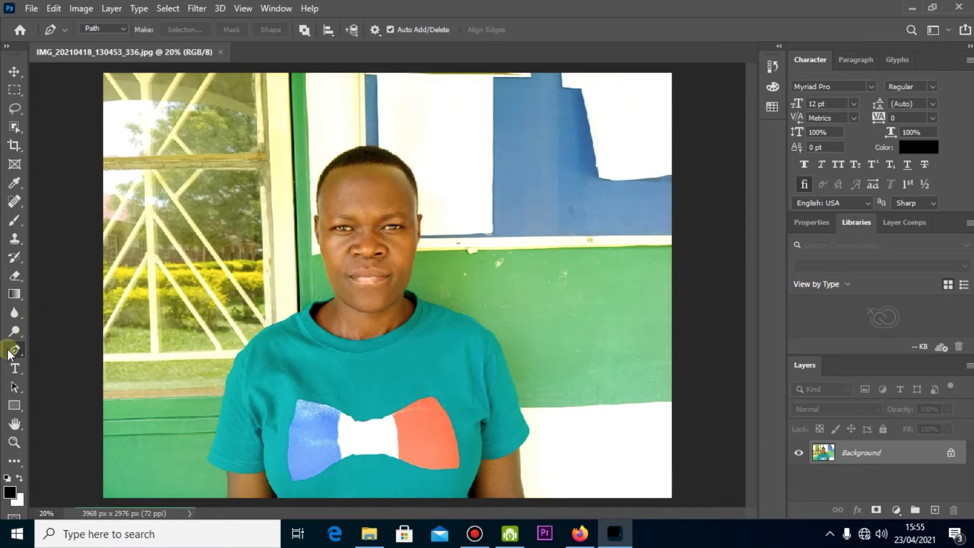
pyautogui.rightClick(9, 354)
pyautogui.click(80, 347)
# - Zoom in on the shirt's lower-left edge and place the first path anchor there
pyautogui.scroll(2, 282, 337)
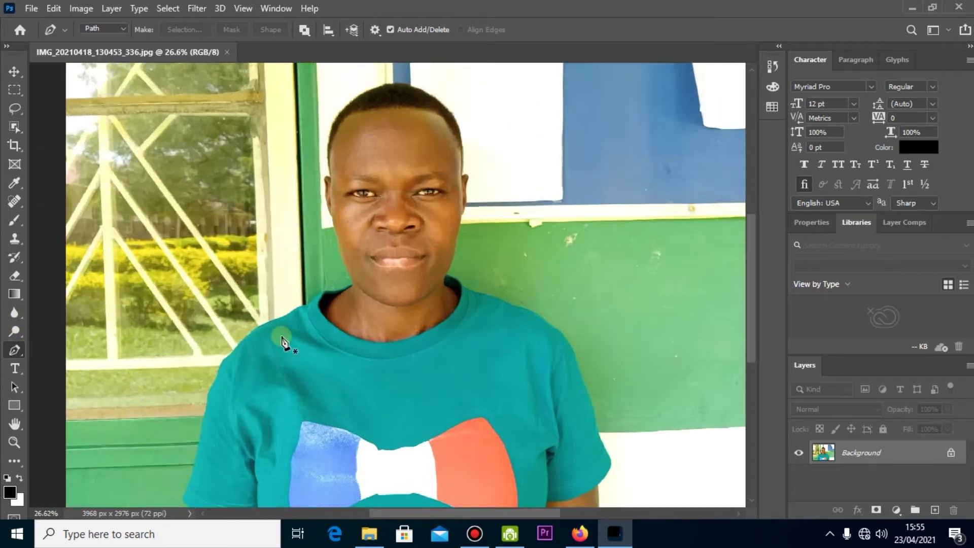
pyautogui.scroll(-2, 283, 337)
pyautogui.scroll(-3, 282, 337)
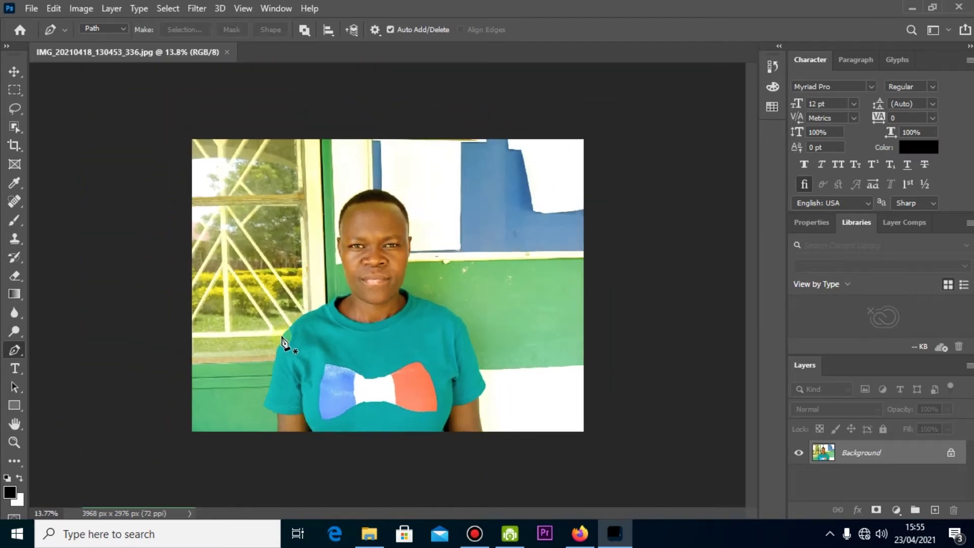
pyautogui.scroll(4, 282, 337)
pyautogui.scroll(-3, 283, 339)
pyautogui.scroll(4, 283, 339)
pyautogui.scroll(-3, 282, 344)
pyautogui.scroll(1, 274, 365)
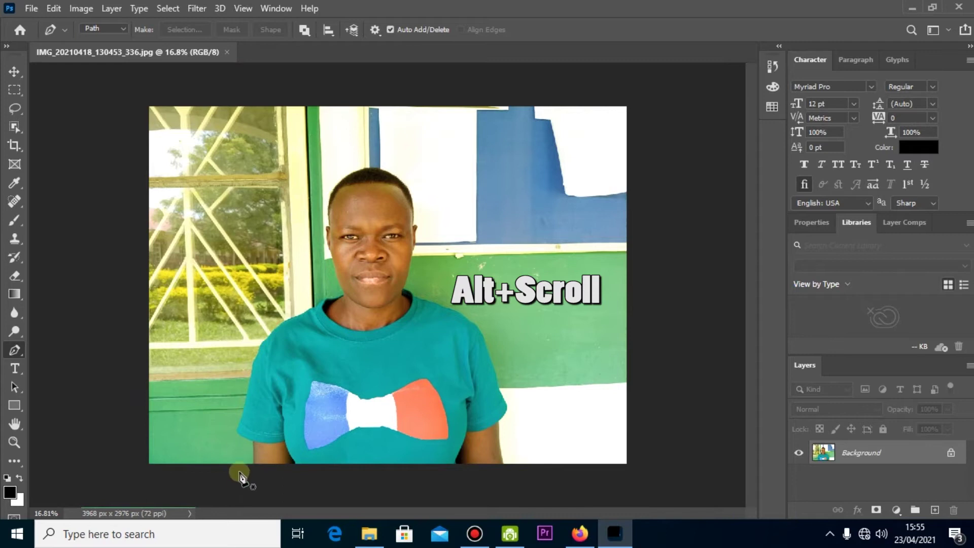
pyautogui.scroll(3, 248, 462)
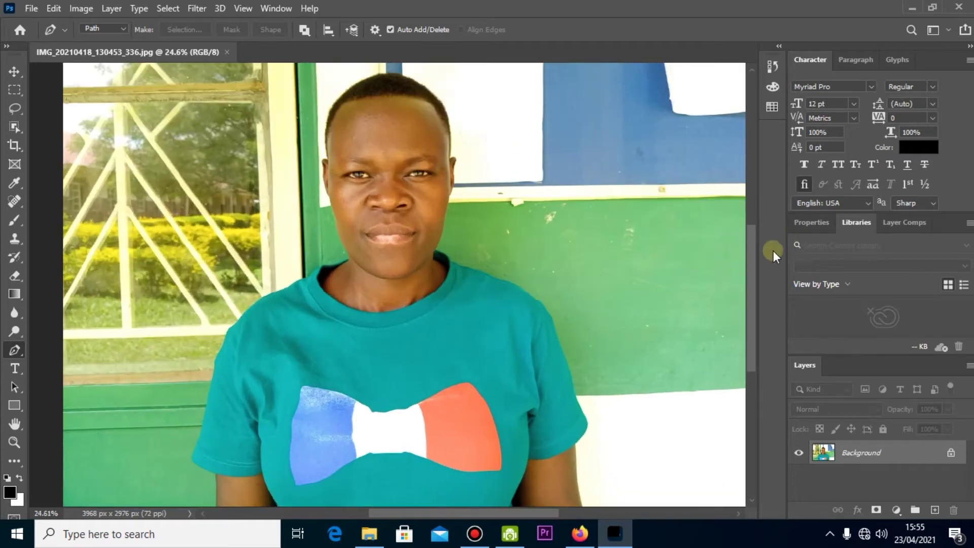
pyautogui.moveTo(748, 236); pyautogui.dragTo(730, 294)
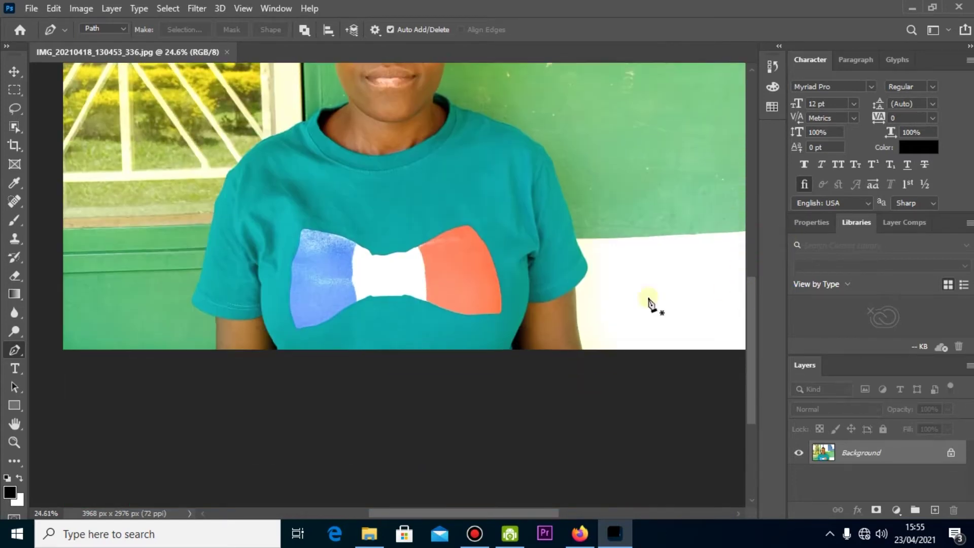
pyautogui.scroll(2, 222, 322)
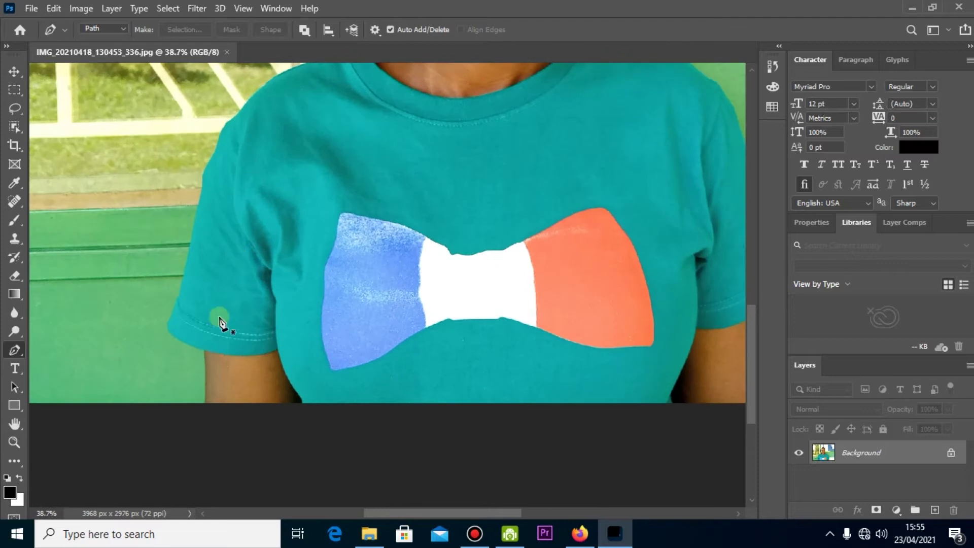
pyautogui.click(205, 405)
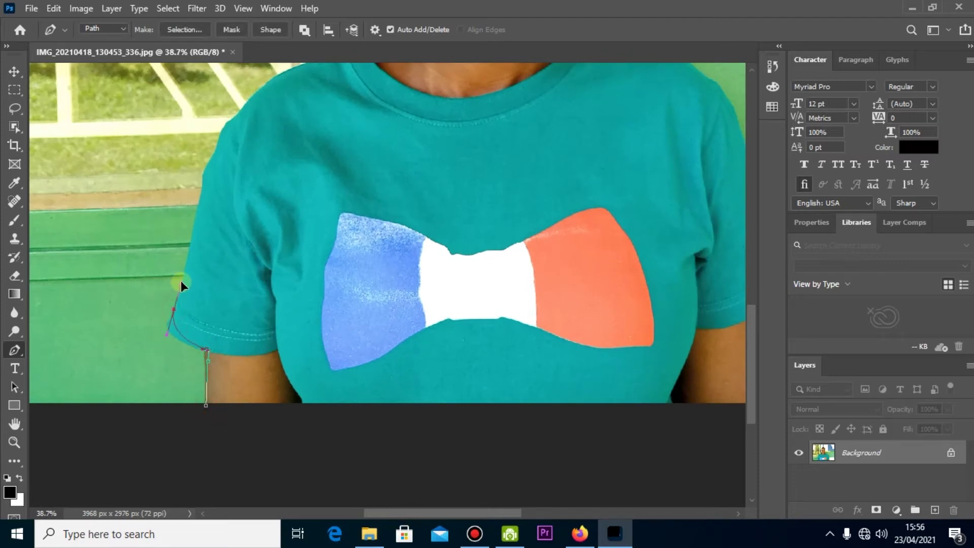
# - Trace the path up the sleeve, along the shoulder and the collar toward the neck
pyautogui.moveTo(180, 281); pyautogui.dragTo(194, 263)
pyautogui.click(216, 145)
pyautogui.click(219, 136)
pyautogui.click(230, 118)
pyautogui.scroll(3, 231, 114)
pyautogui.moveTo(302, 159); pyautogui.dragTo(375, 137)
pyautogui.click(328, 145)
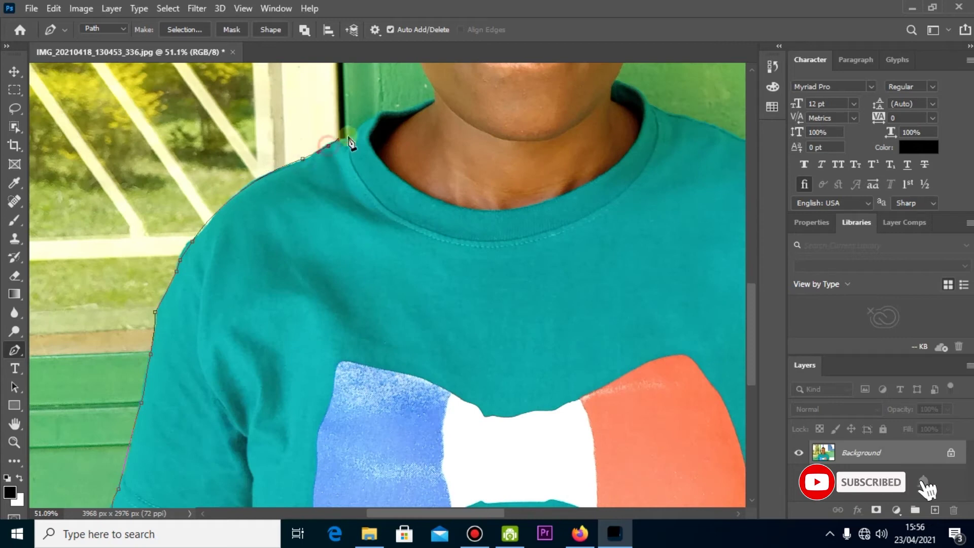
pyautogui.click(358, 134)
pyautogui.click(376, 117)
pyautogui.click(430, 98)
# - Continue the path up the side of the neck and curve it over the head
pyautogui.scroll(3, 432, 89)
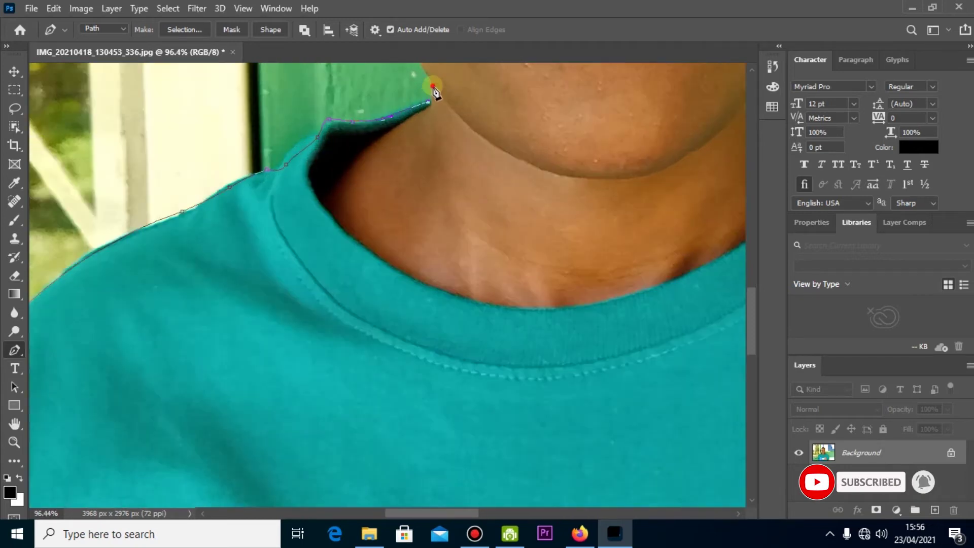
pyautogui.scroll(2, 441, 144)
pyautogui.scroll(3, 405, 168)
pyautogui.moveTo(399, 198); pyautogui.dragTo(401, 180)
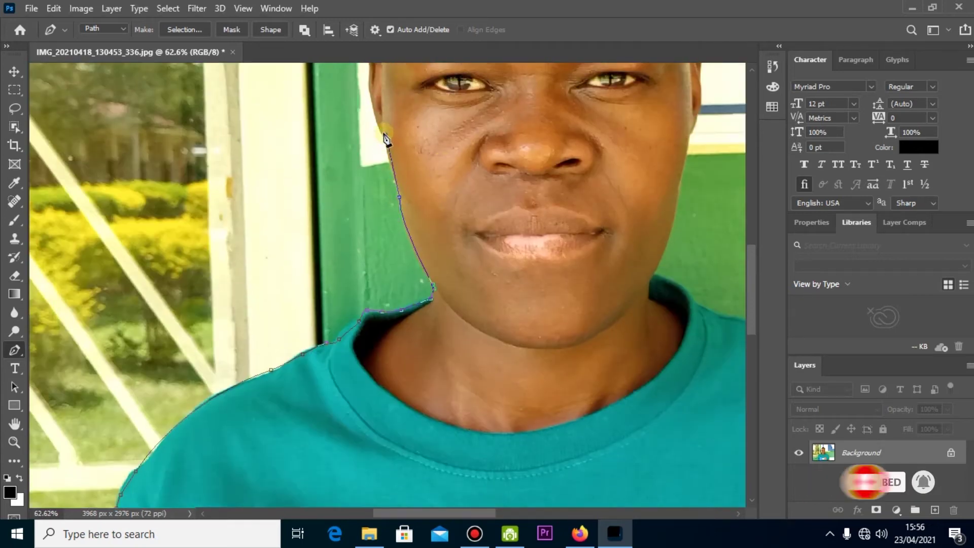
pyautogui.scroll(4, 400, 180)
pyautogui.click(386, 332)
pyautogui.click(378, 316)
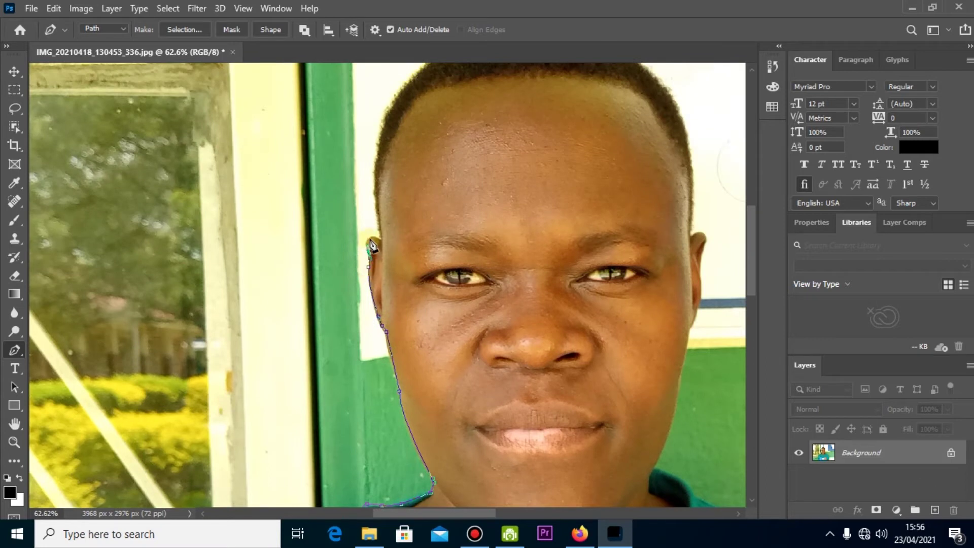
pyautogui.scroll(3, 381, 238)
pyautogui.moveTo(464, 168); pyautogui.dragTo(579, 108)
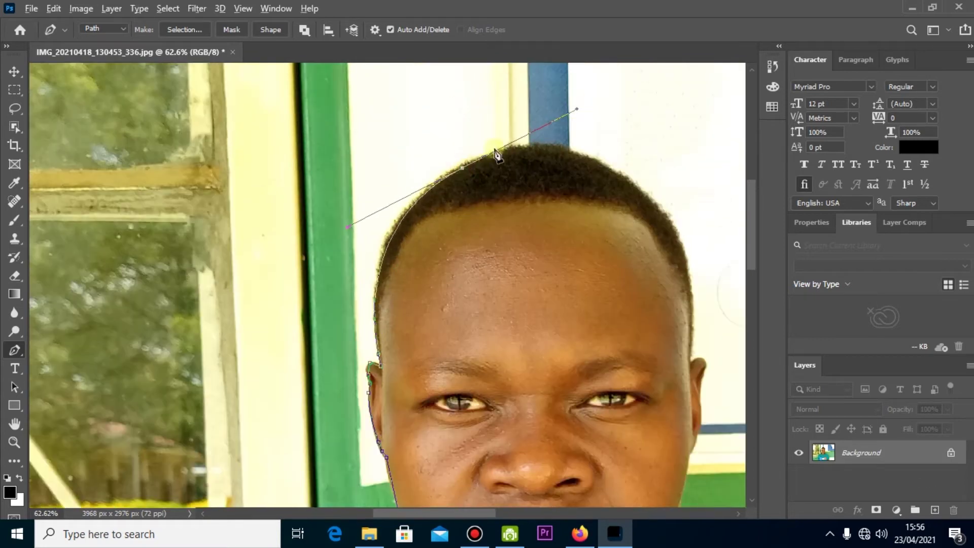
pyautogui.moveTo(648, 197); pyautogui.dragTo(692, 374)
# - Run the path around the ear and down the jawline to the jaw corner
pyautogui.scroll(2, 692, 373)
pyautogui.click(690, 358)
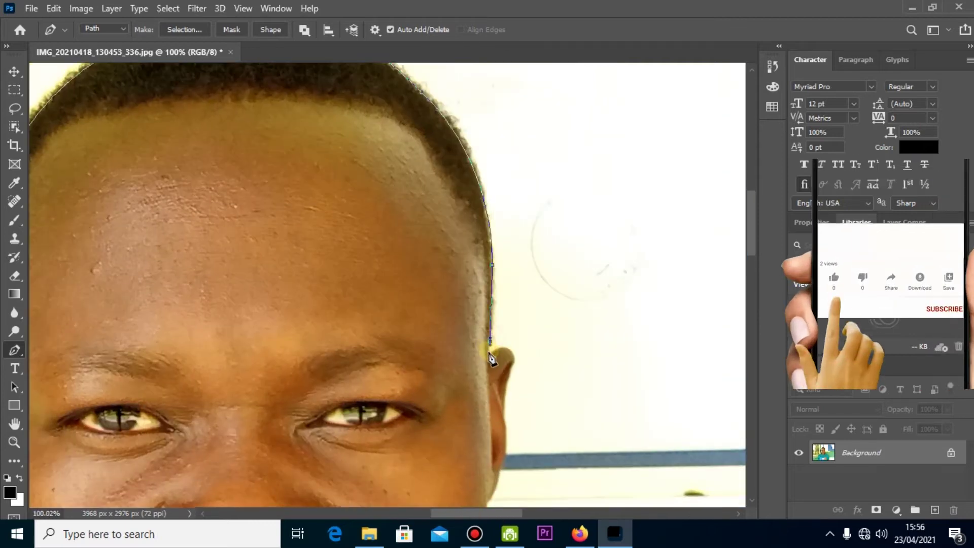
pyautogui.scroll(-4, 513, 358)
pyautogui.click(511, 369)
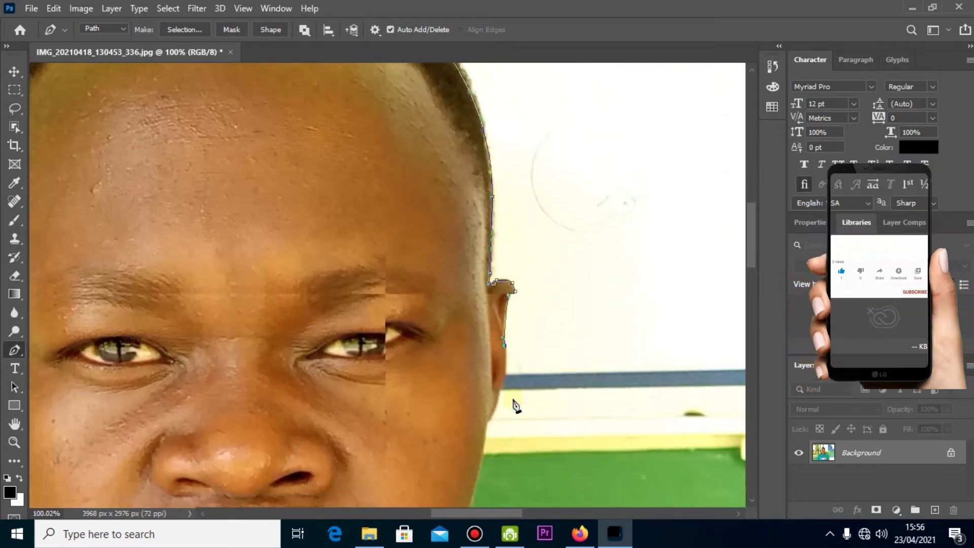
pyautogui.click(502, 350)
pyautogui.click(494, 373)
pyautogui.scroll(-4, 473, 359)
pyautogui.click(468, 359)
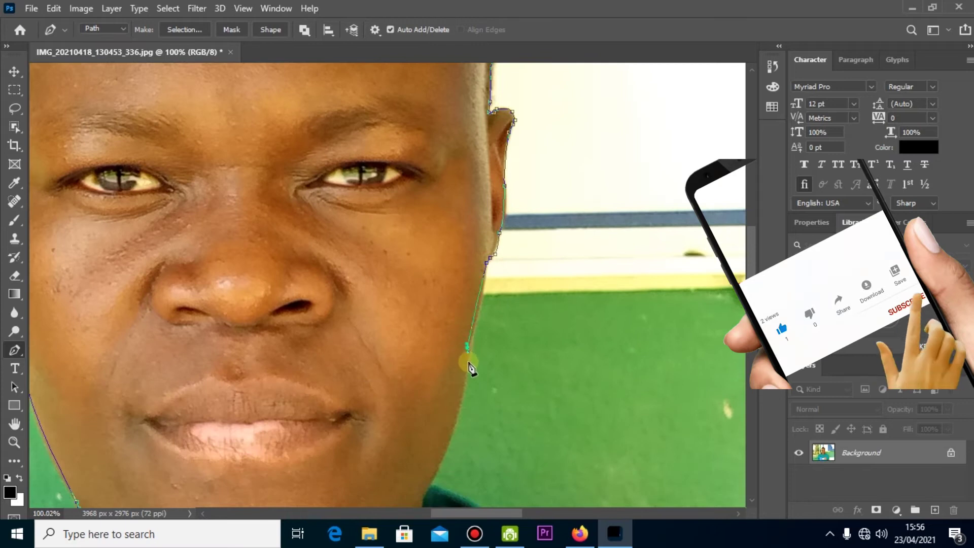
pyautogui.scroll(-4, 456, 362)
pyautogui.click(427, 361)
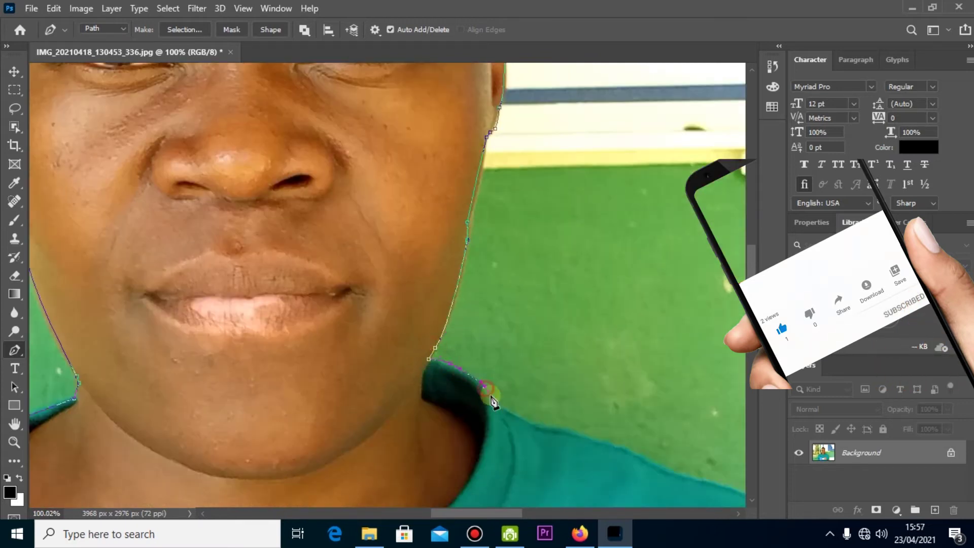
# - Add anchors onto and along the right shoulder to the shirt's lower edge
pyautogui.click(500, 414)
pyautogui.scroll(-3, 584, 429)
pyautogui.scroll(-3, 601, 429)
pyautogui.click(629, 444)
pyautogui.click(665, 464)
pyautogui.scroll(-2, 665, 465)
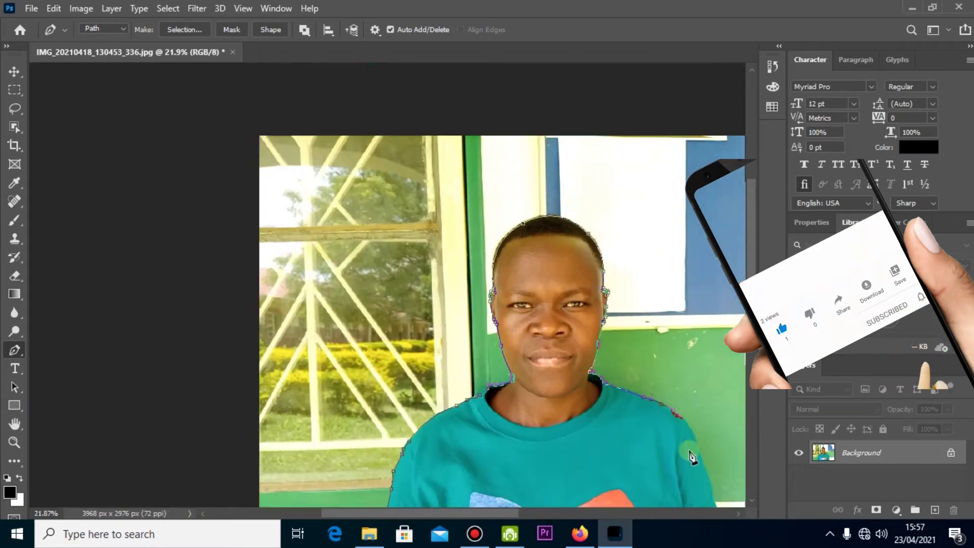
pyautogui.scroll(2, 708, 294)
pyautogui.scroll(-5, 439, 409)
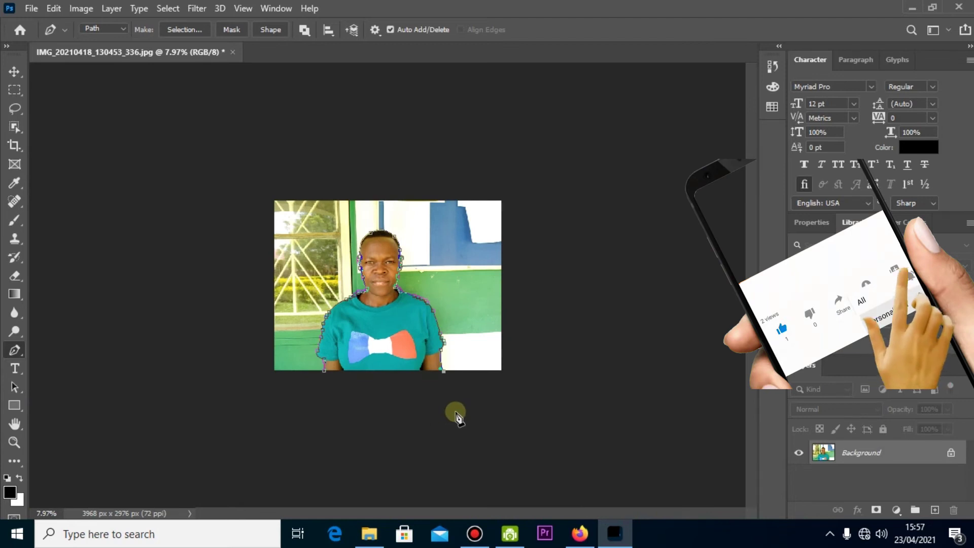
# - Carry the path out past the photo's right side, across the top and down the left
pyautogui.click(532, 433)
pyautogui.click(618, 350)
pyautogui.moveTo(603, 233); pyautogui.dragTo(592, 218)
pyautogui.click(575, 170)
pyautogui.click(533, 146)
pyautogui.click(423, 130)
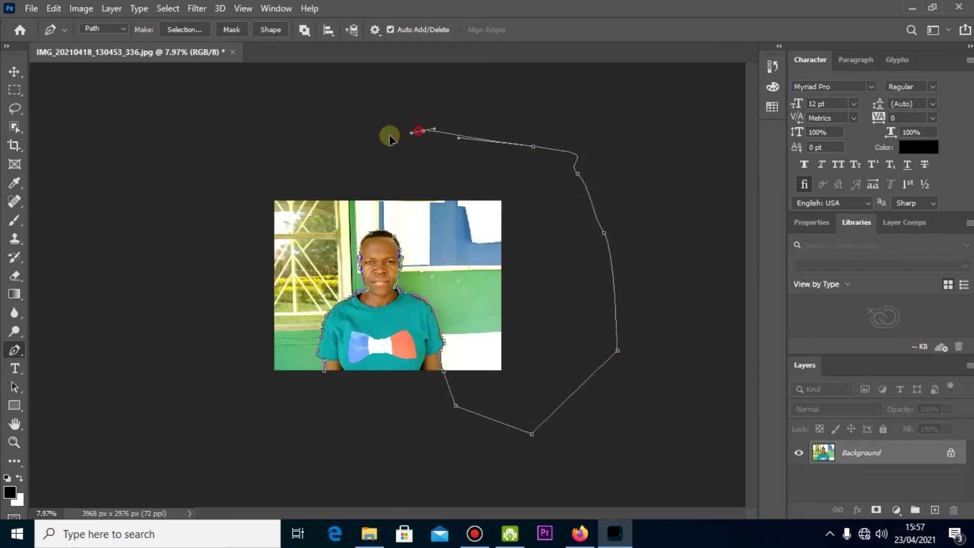
pyautogui.click(338, 137)
pyautogui.click(193, 180)
# - Bring the path along below the photo back toward the starting point
pyautogui.click(138, 308)
pyautogui.moveTo(181, 420); pyautogui.dragTo(230, 431)
pyautogui.click(281, 420)
pyautogui.moveTo(293, 426); pyautogui.dragTo(326, 403)
pyautogui.hotkey('ctrl', '+')
pyautogui.hotkey('ctrl', '+')
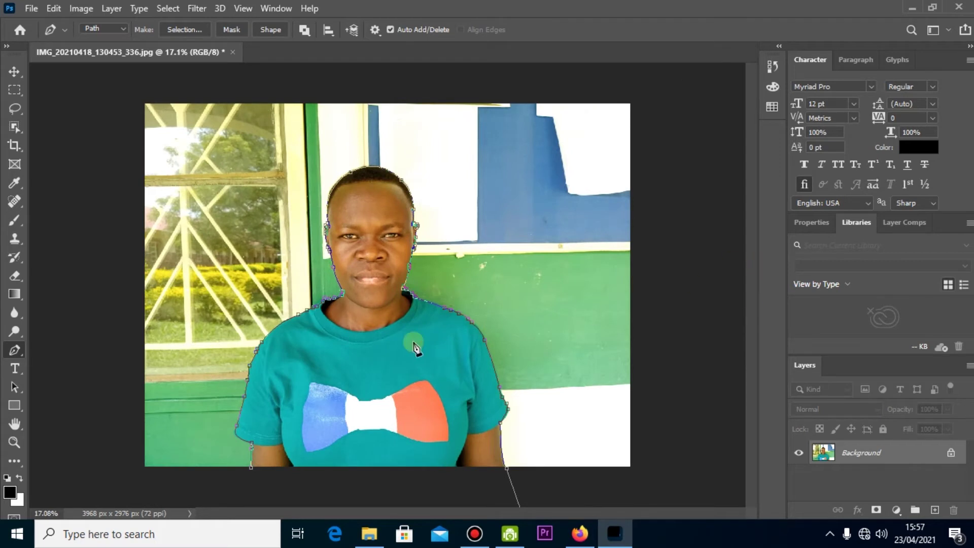
pyautogui.hotkey('ctrl', '-')
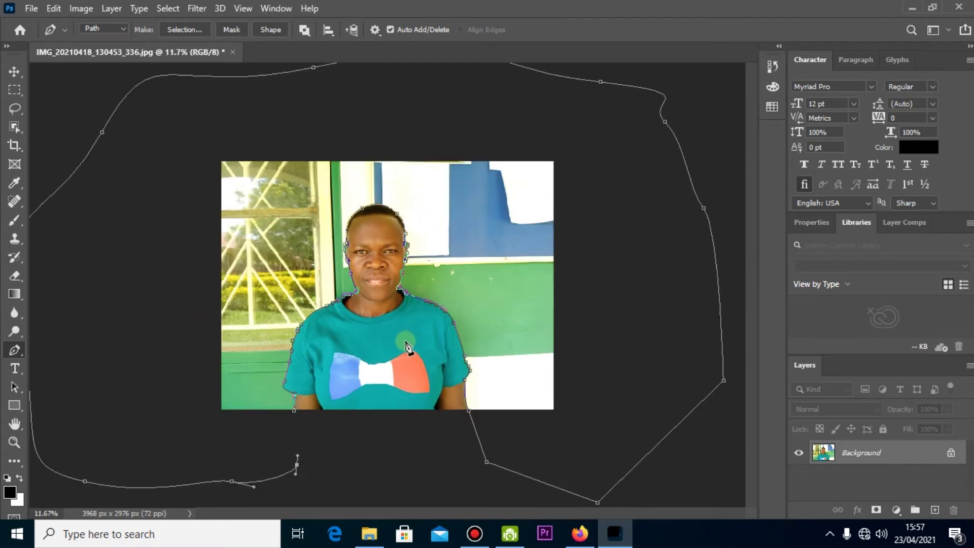
# - Close the path at its start anchor and make a selection with 0-pixel feather radius
pyautogui.click(295, 410)
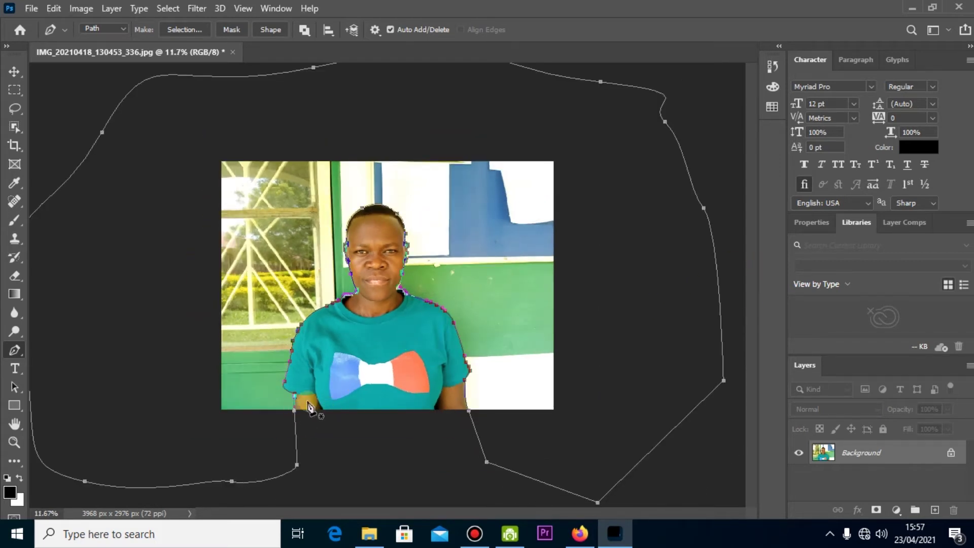
pyautogui.scroll(-1, 349, 337)
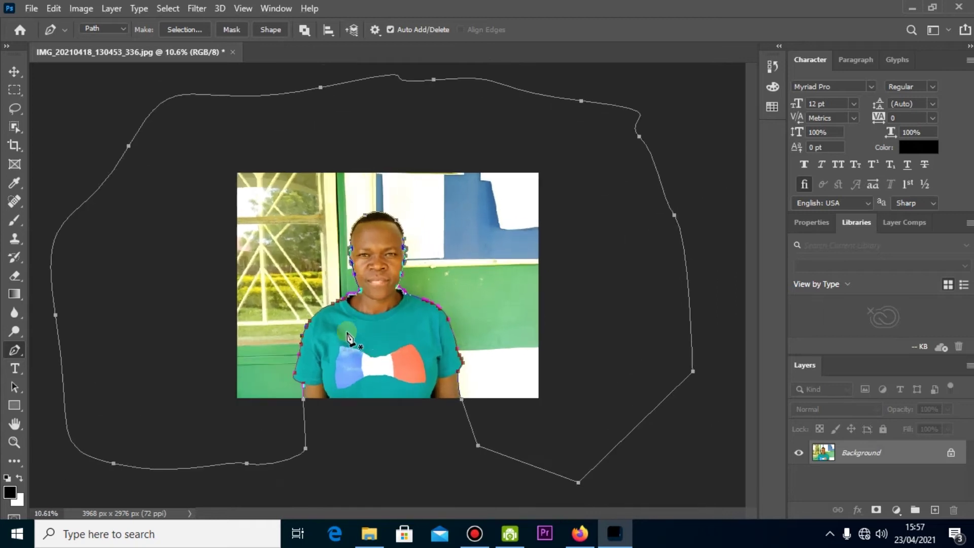
pyautogui.rightClick(445, 230)
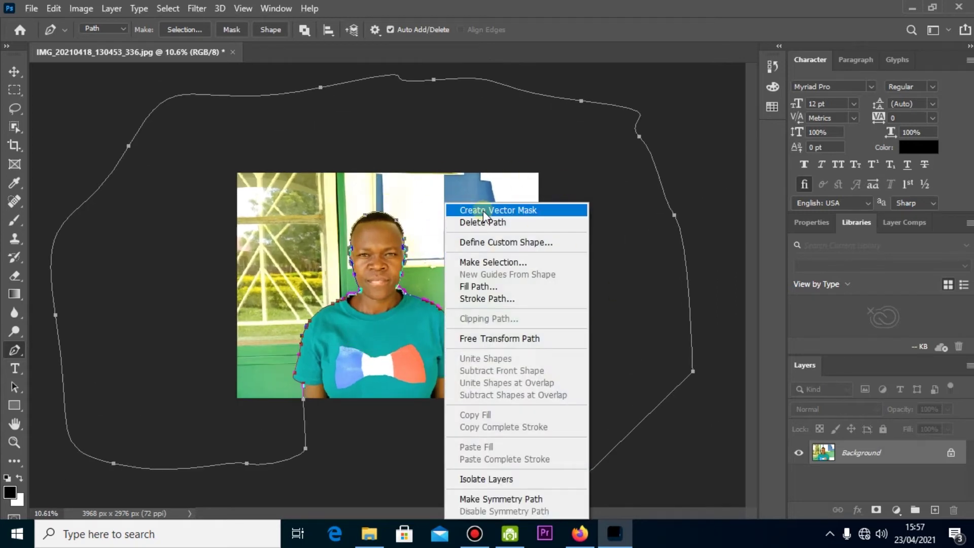
pyautogui.click(488, 261)
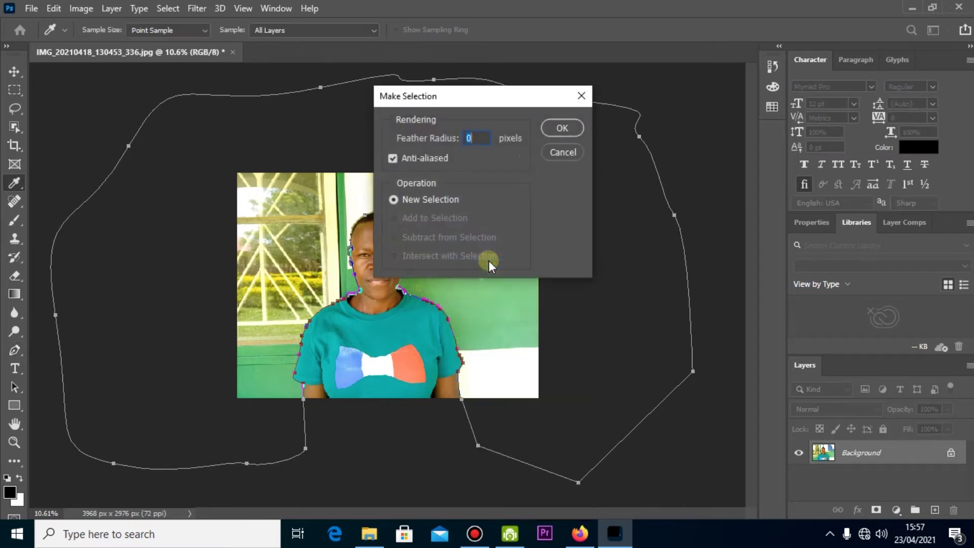
pyautogui.click(562, 126)
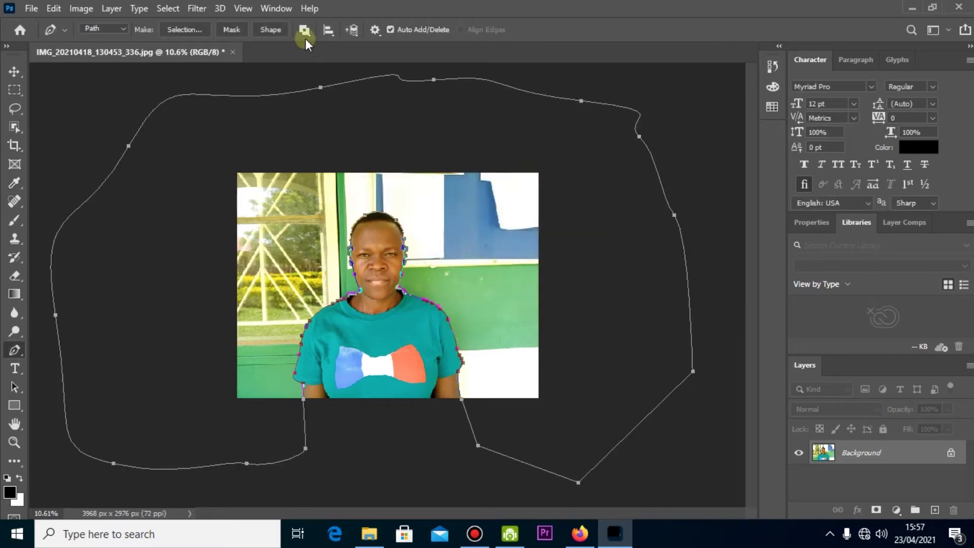
pyautogui.click(175, 29)
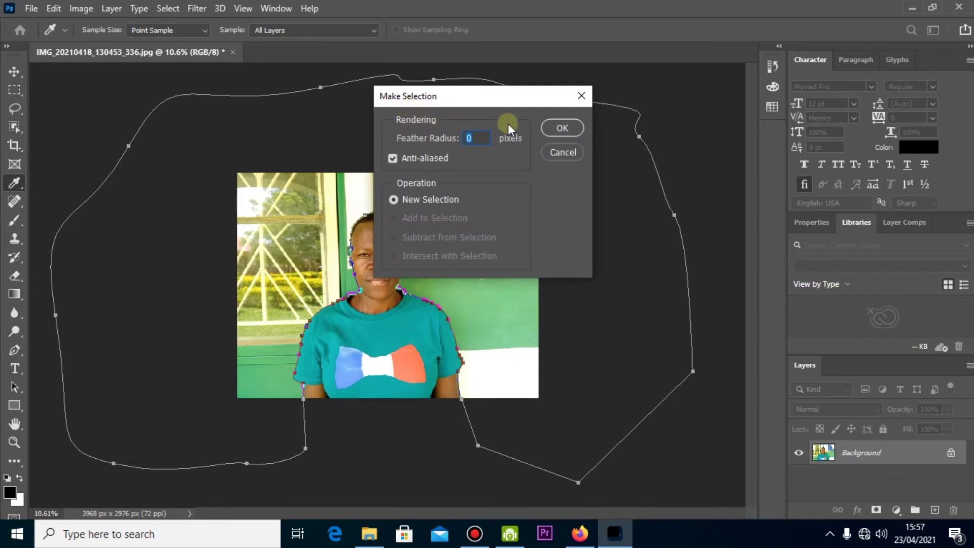
pyautogui.click(543, 128)
pyautogui.hotkey('ctrl', '+')
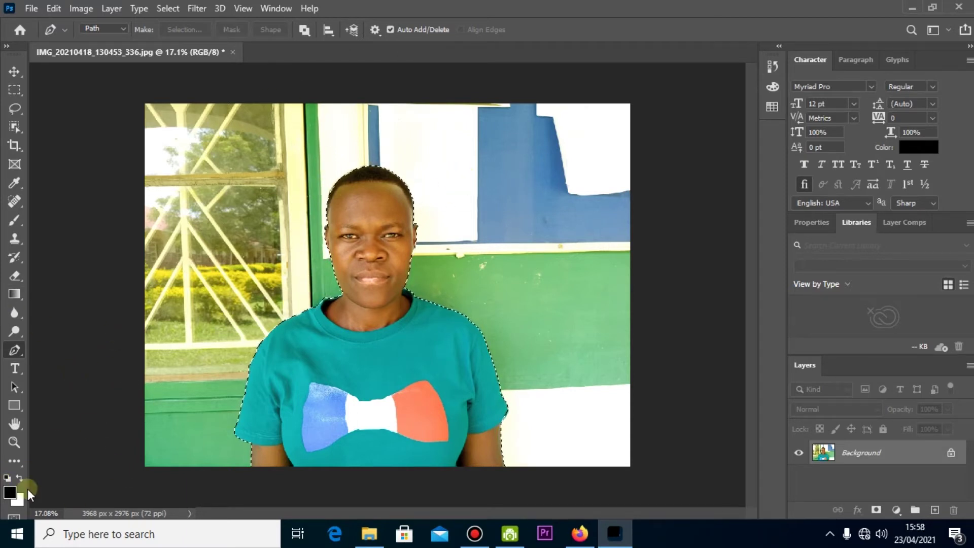
# - Change the background colour swatch to pure white (#ffffff), replacing an initial red pick
pyautogui.click(20, 500)
pyautogui.click(476, 133)
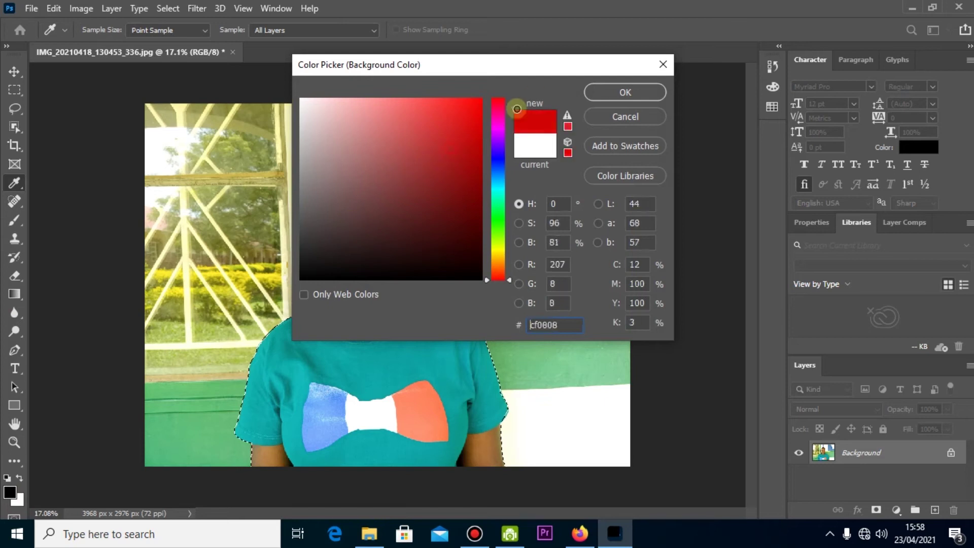
pyautogui.click(627, 92)
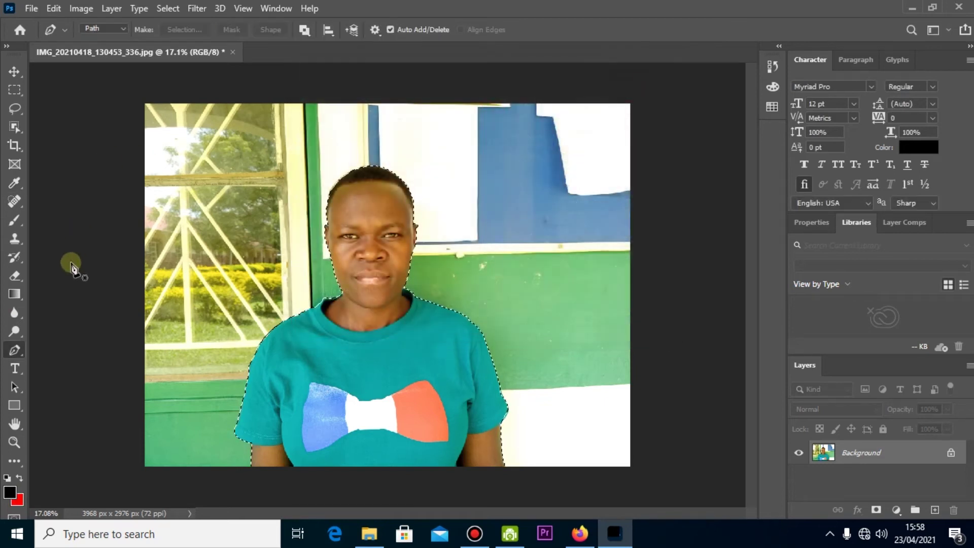
pyautogui.click(20, 497)
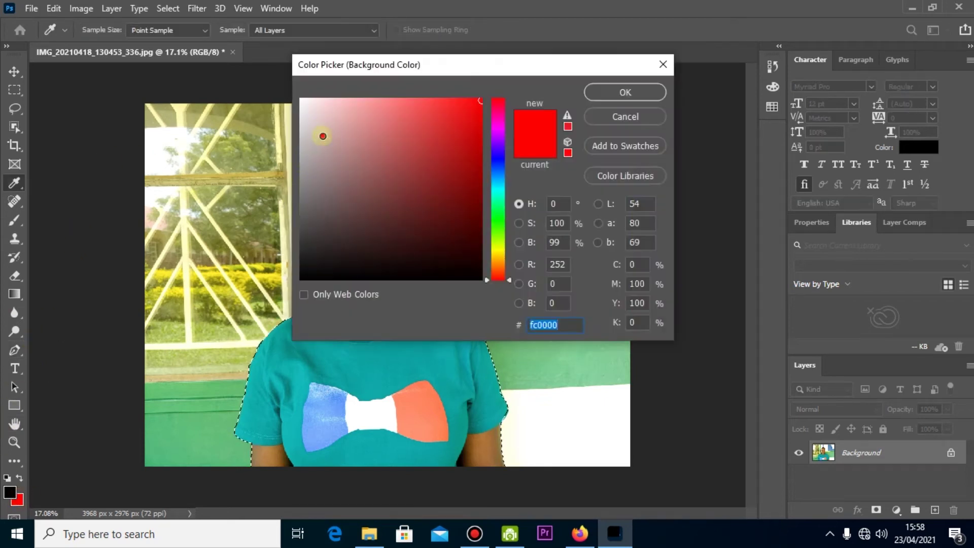
pyautogui.moveTo(322, 134); pyautogui.dragTo(258, 87)
pyautogui.click(638, 89)
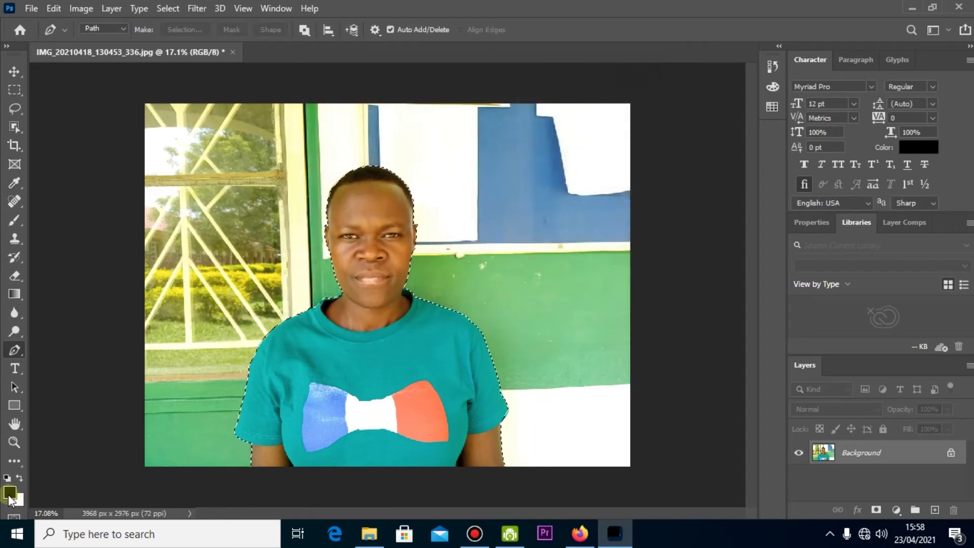
# - Confirm the swatch stays white and fill the selected background area with it
pyautogui.click(17, 502)
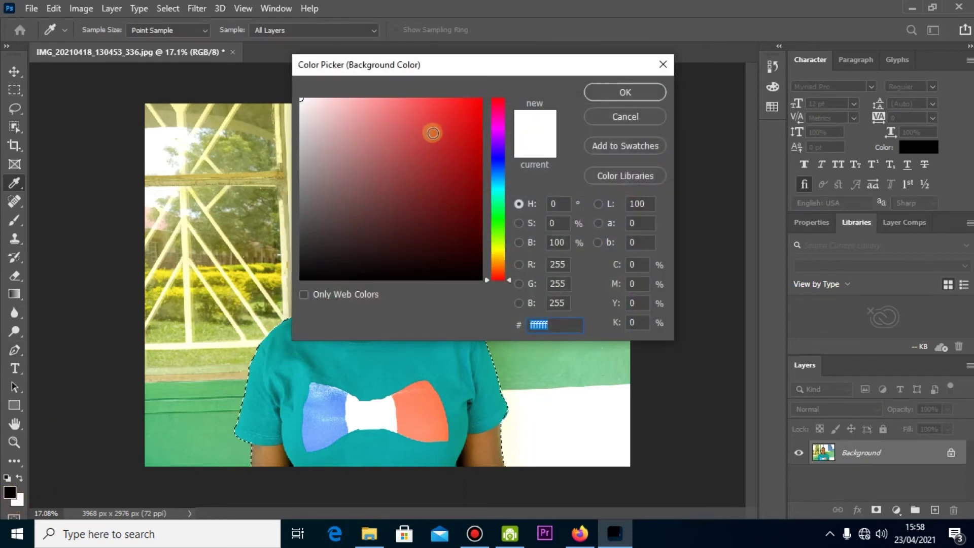
pyautogui.click(610, 90)
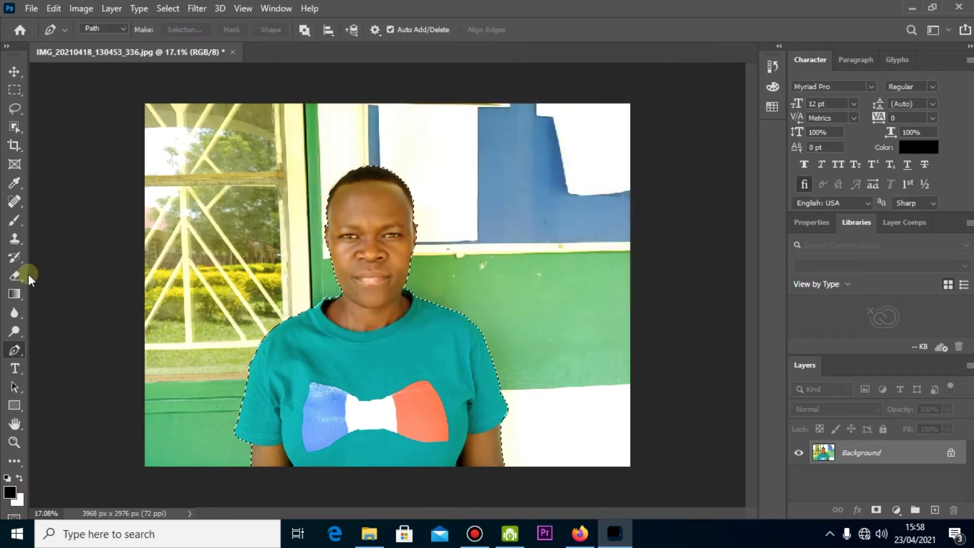
pyautogui.click(23, 504)
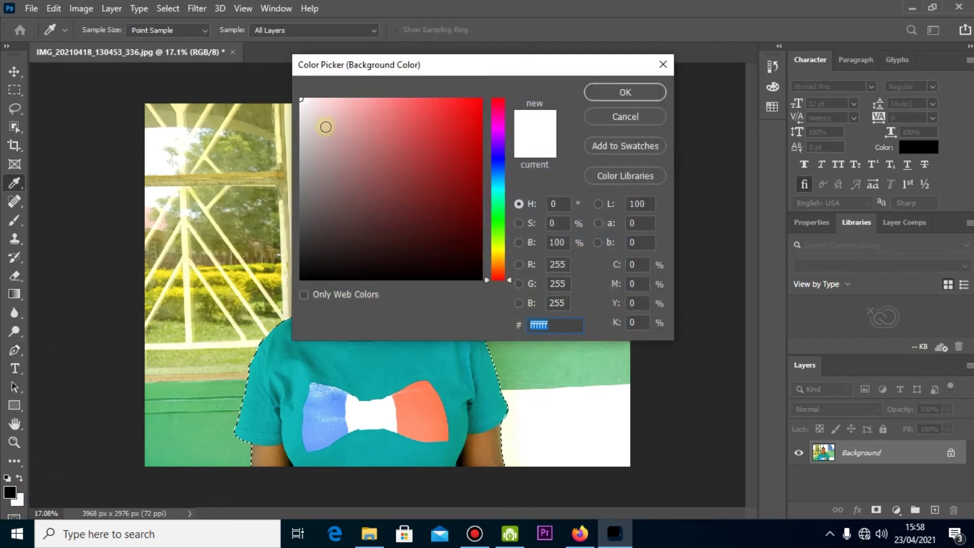
pyautogui.click(607, 90)
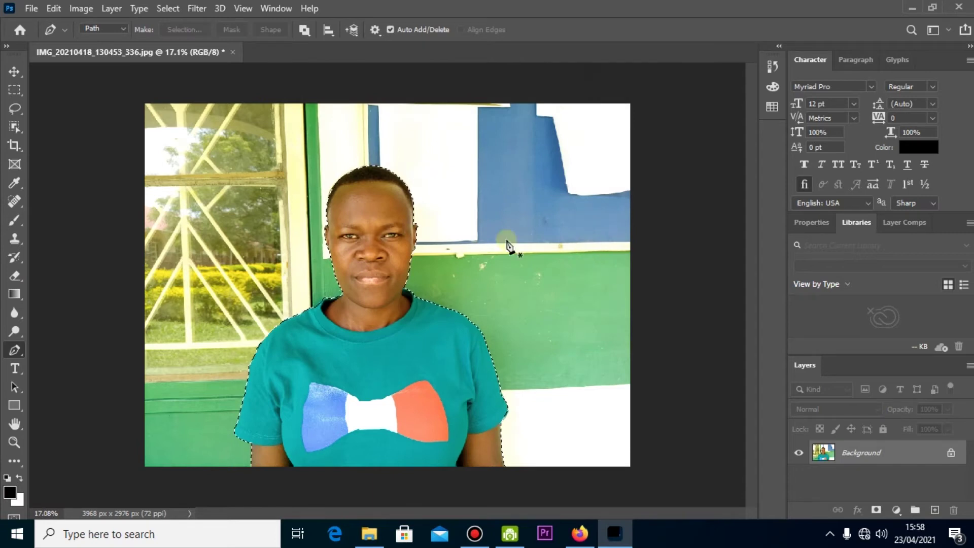
pyautogui.hotkey('ctrl', 'BackSpace')
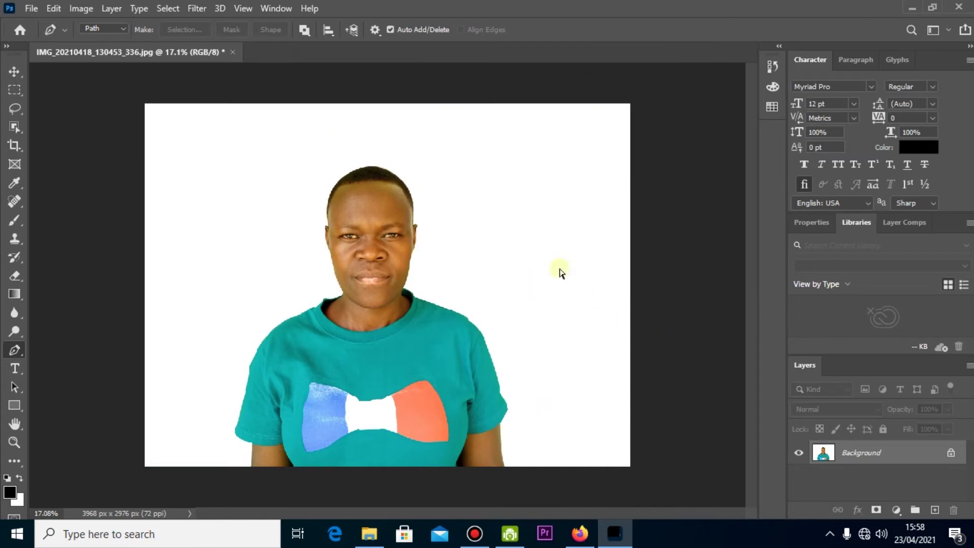
# - Fill the selected window, wall and floor with white and zoom out
pyautogui.hotkey('ctrl', 'Delete')
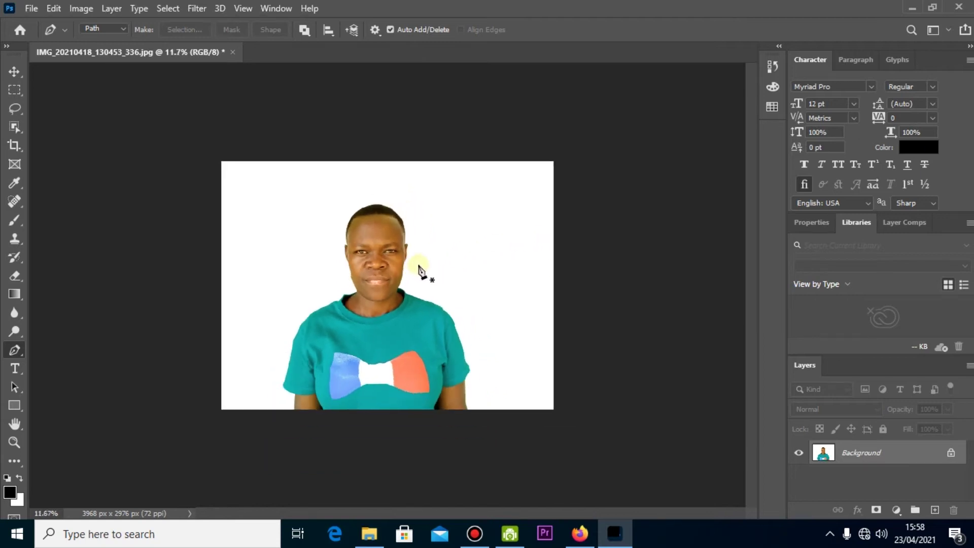
pyautogui.scroll(-2, 503, 249)
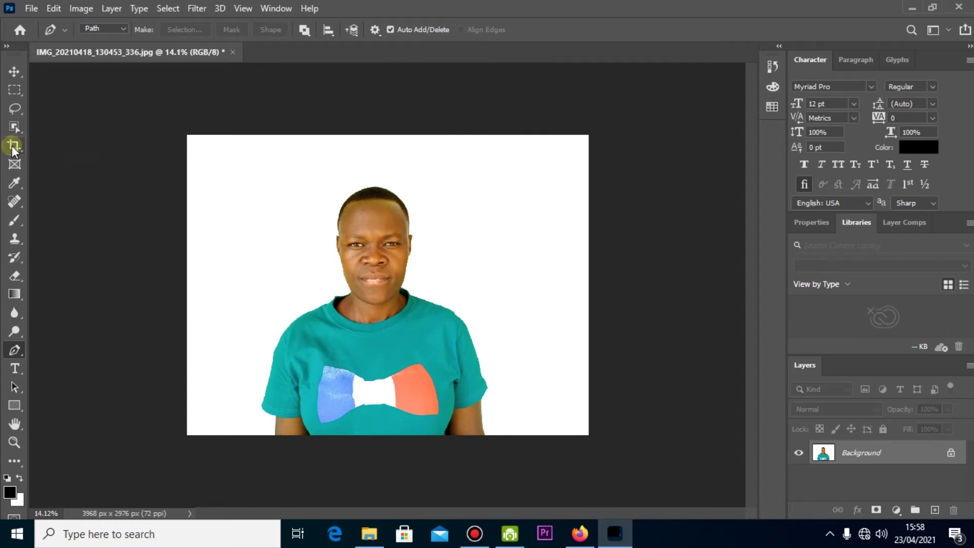
# - Crop at a 3.5 × 4.5 ratio around the head and shoulders, giving 1667 × 2142 px
pyautogui.click(14, 147)
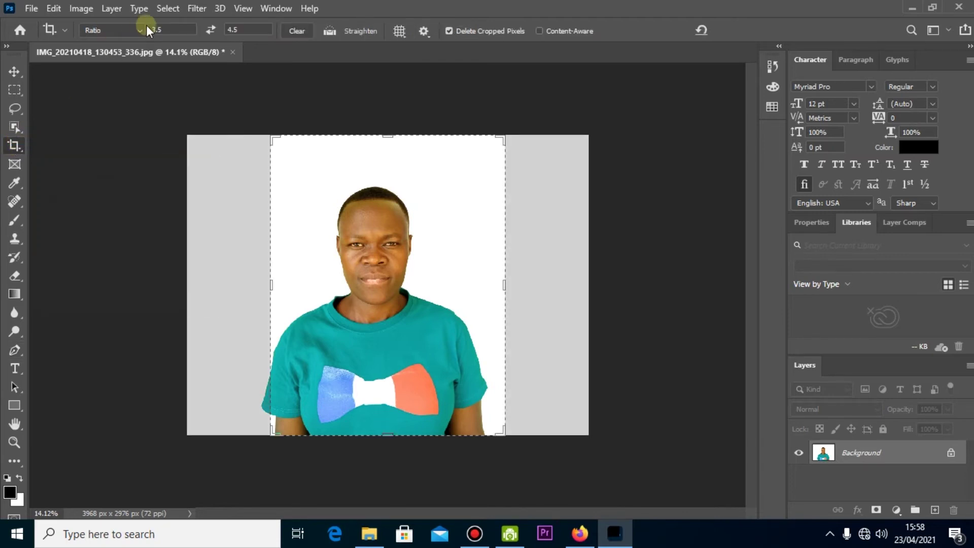
pyautogui.click(175, 27)
pyautogui.moveTo(507, 136); pyautogui.dragTo(481, 166)
pyautogui.moveTo(402, 192); pyautogui.dragTo(378, 216)
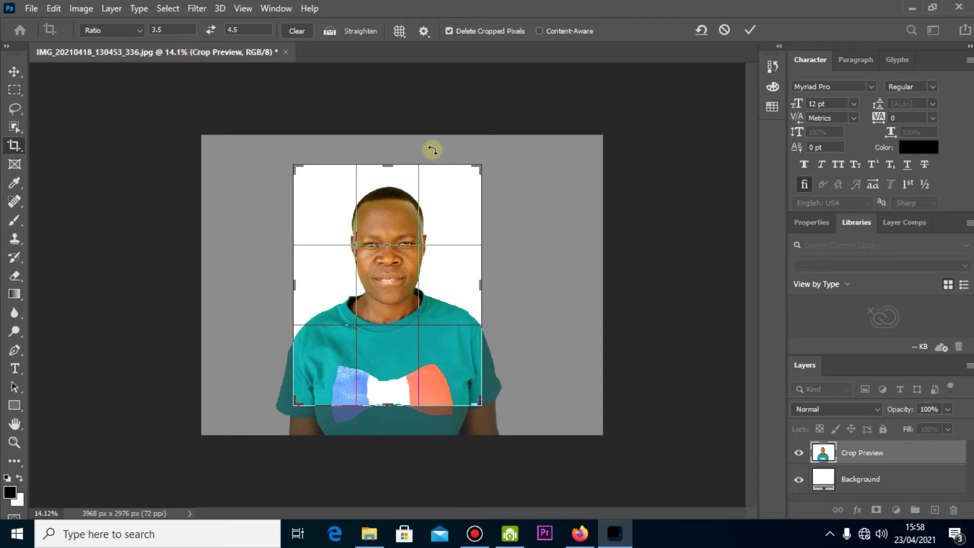
pyautogui.moveTo(477, 168); pyautogui.dragTo(480, 166)
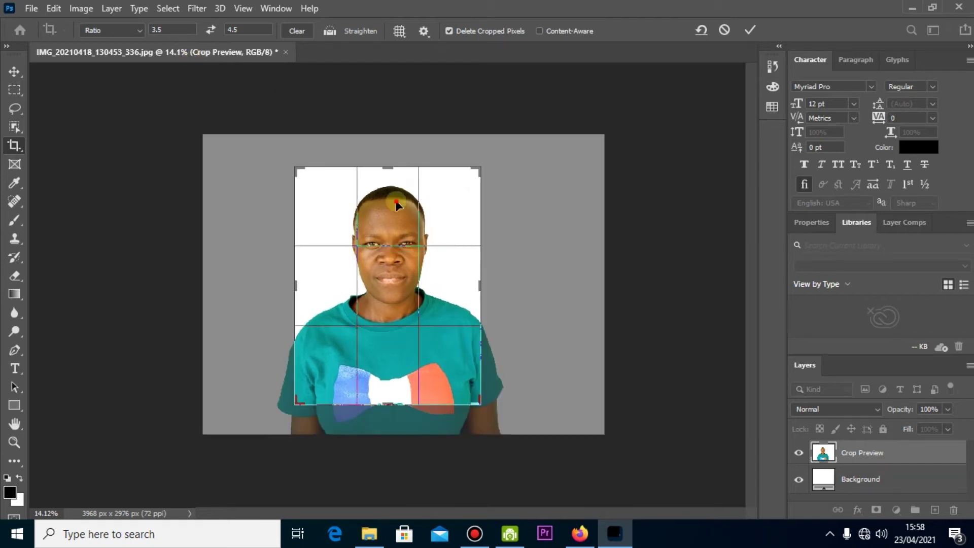
pyautogui.moveTo(391, 205); pyautogui.dragTo(395, 203)
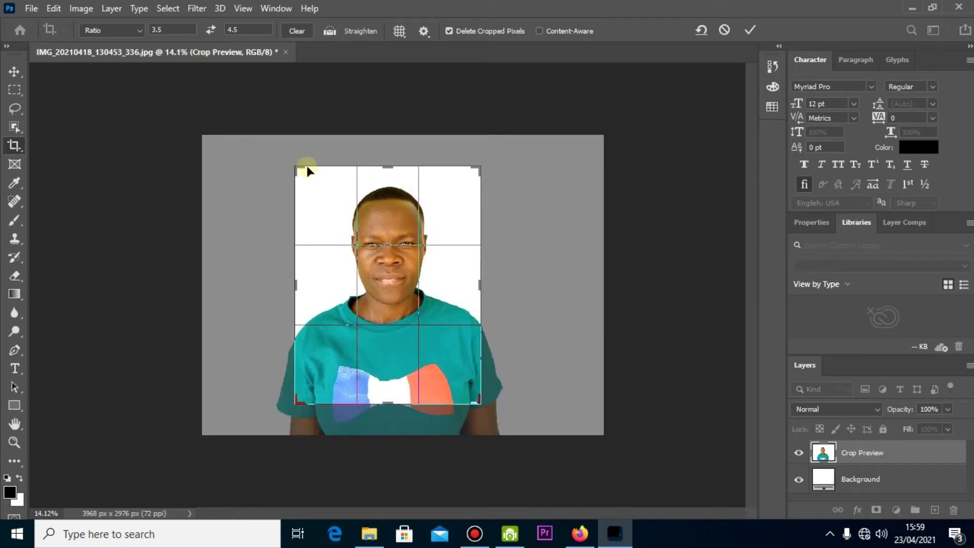
pyautogui.moveTo(297, 167); pyautogui.dragTo(305, 175)
pyautogui.moveTo(369, 199); pyautogui.dragTo(383, 216)
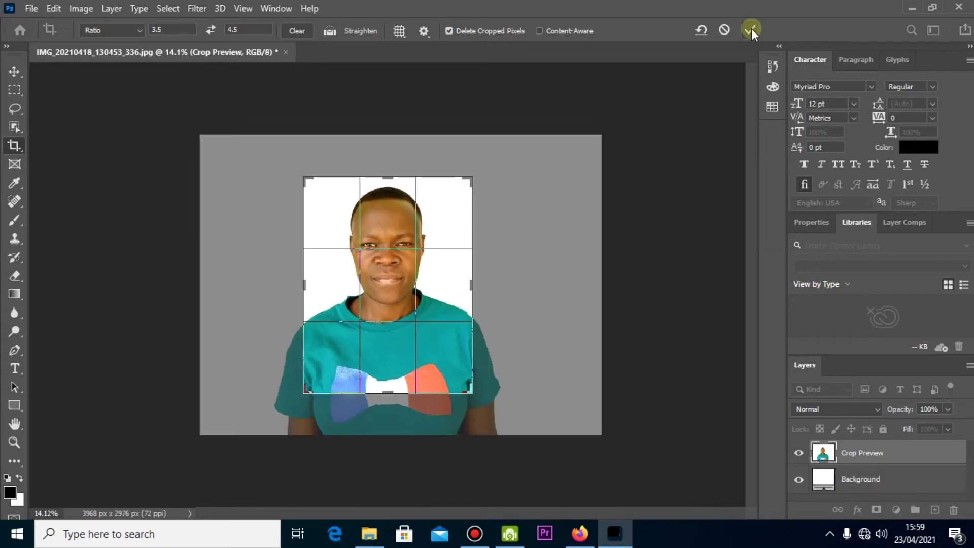
pyautogui.click(751, 29)
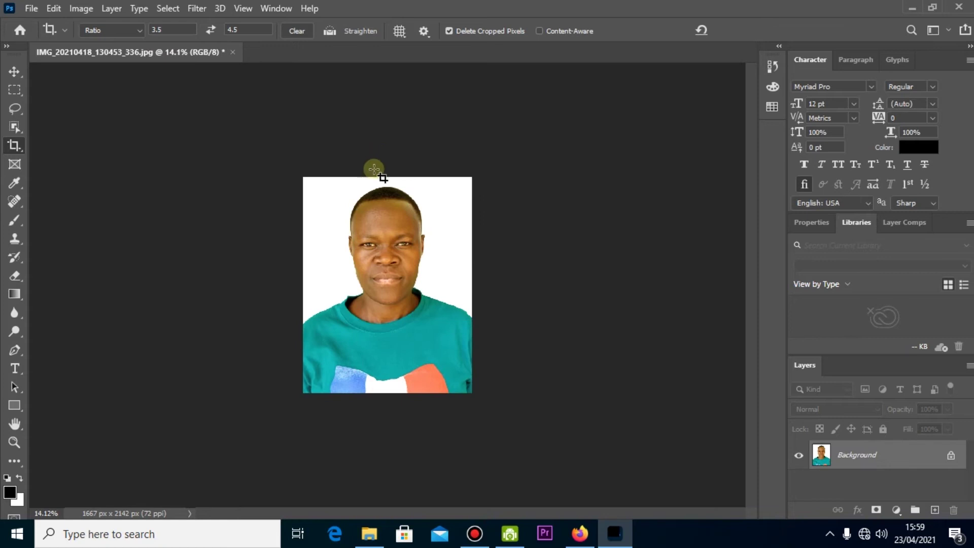
pyautogui.scroll(3, 304, 152)
# - Open Image > Image Size with centimetres kept as the width unit
pyautogui.click(89, 8)
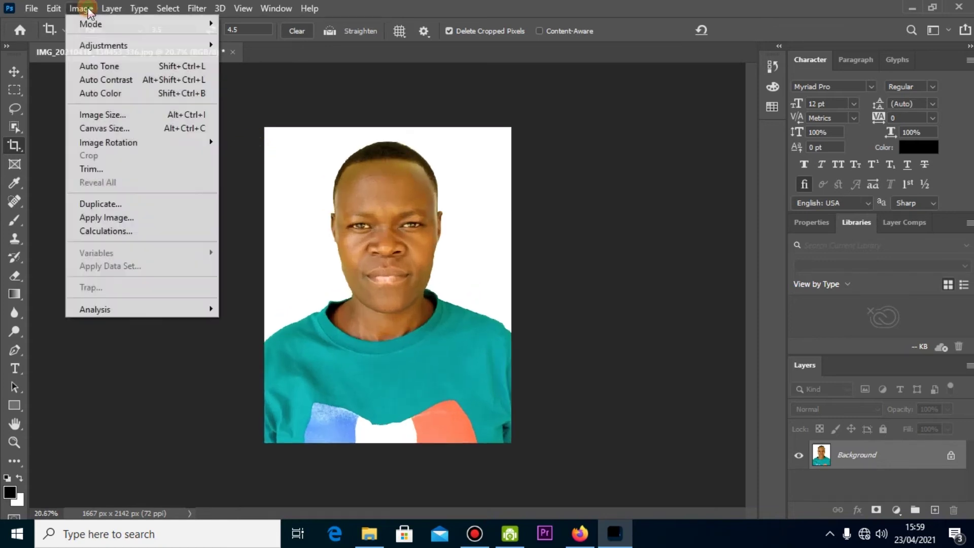
pyautogui.click(81, 7)
pyautogui.click(82, 8)
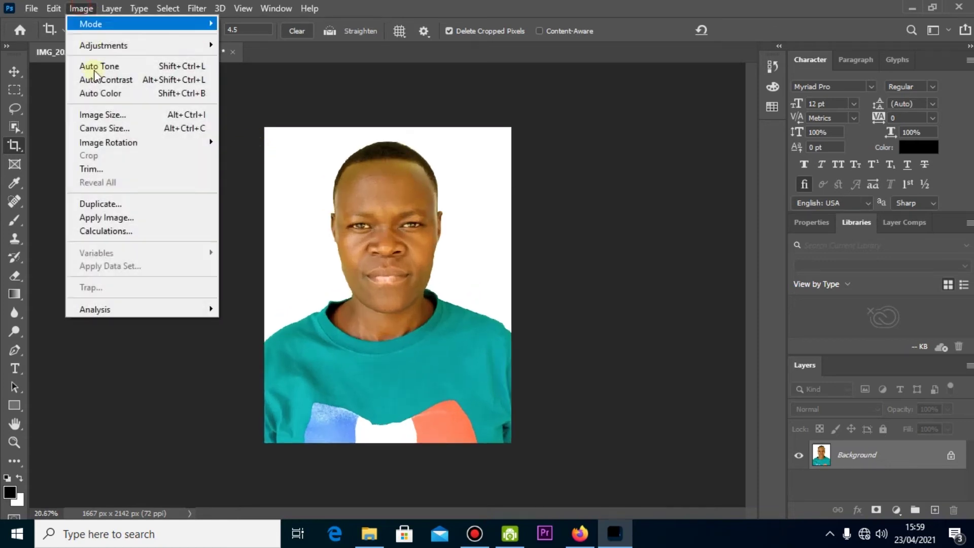
pyautogui.click(91, 118)
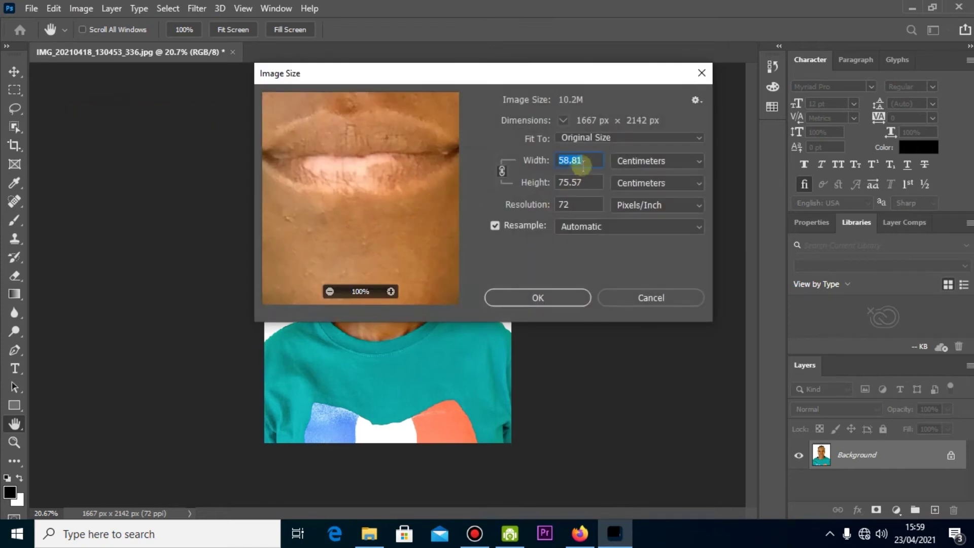
pyautogui.click(648, 160)
pyautogui.click(647, 160)
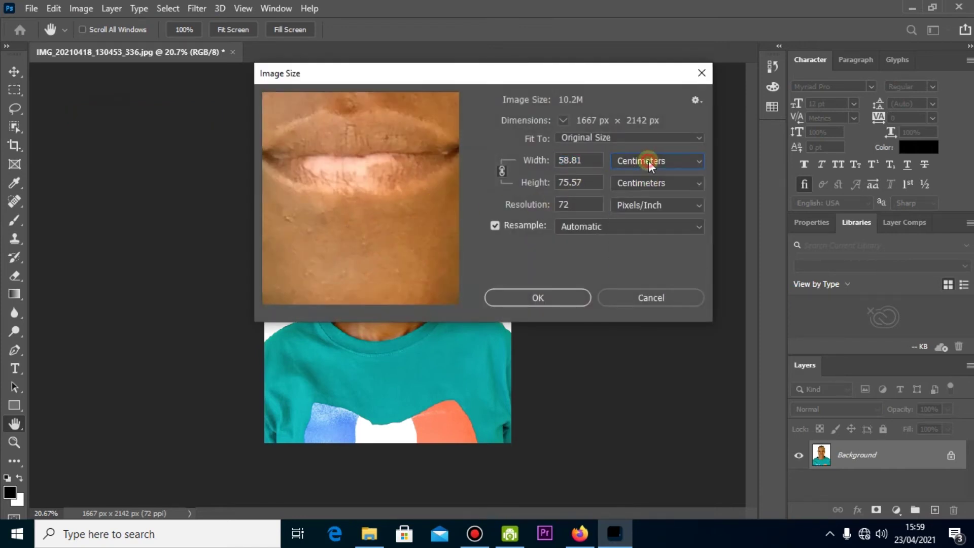
# - Set width 3.5 cm (height 4.5 cm) at 300 pixels/inch, giving 413 × 531 px
pyautogui.doubleClick(585, 160)
pyautogui.write('3.5')
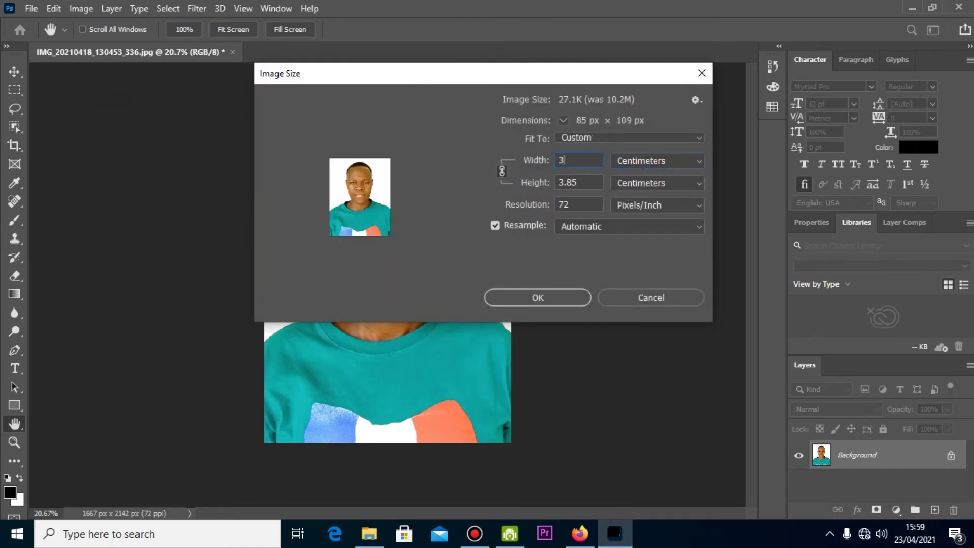
pyautogui.doubleClick(583, 204)
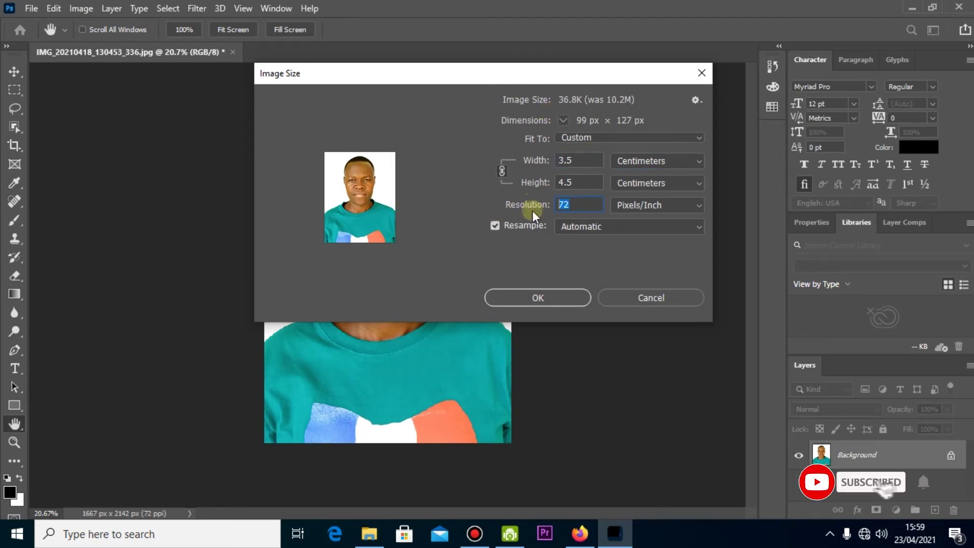
pyautogui.write('200')
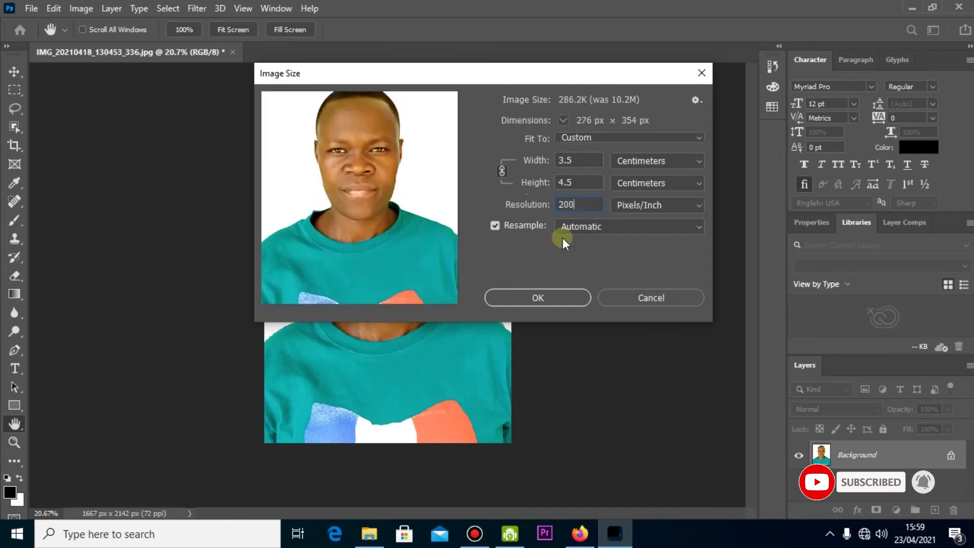
pyautogui.press('BackSpace')
pyautogui.press('BackSpace')
pyautogui.press('BackSpace')
pyautogui.write('300')
pyautogui.press('Return')
pyautogui.press('c')
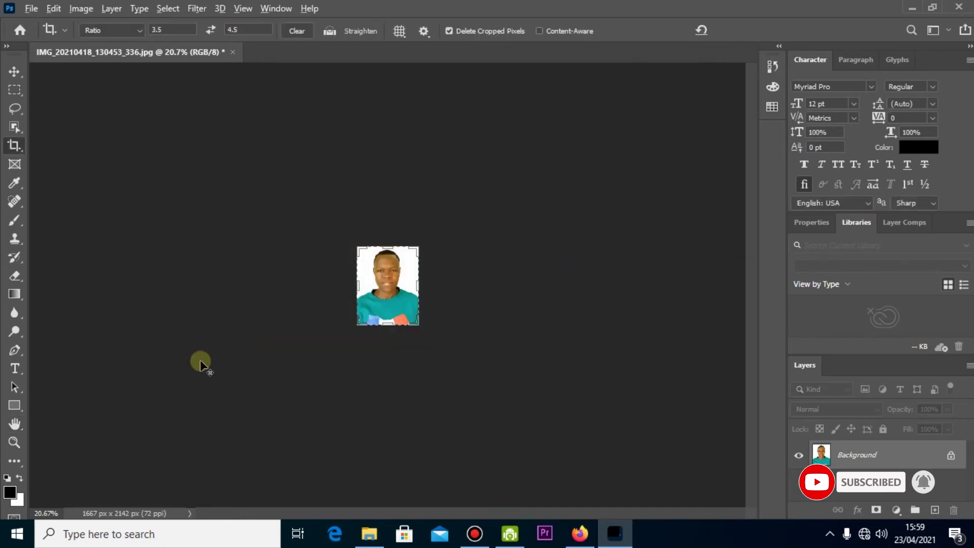
pyautogui.scroll(5, 401, 260)
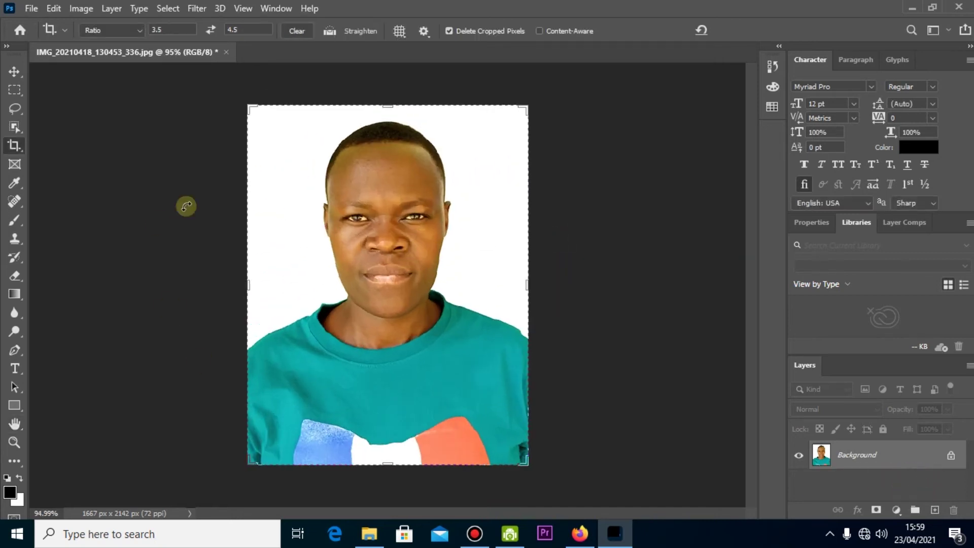
pyautogui.click(15, 71)
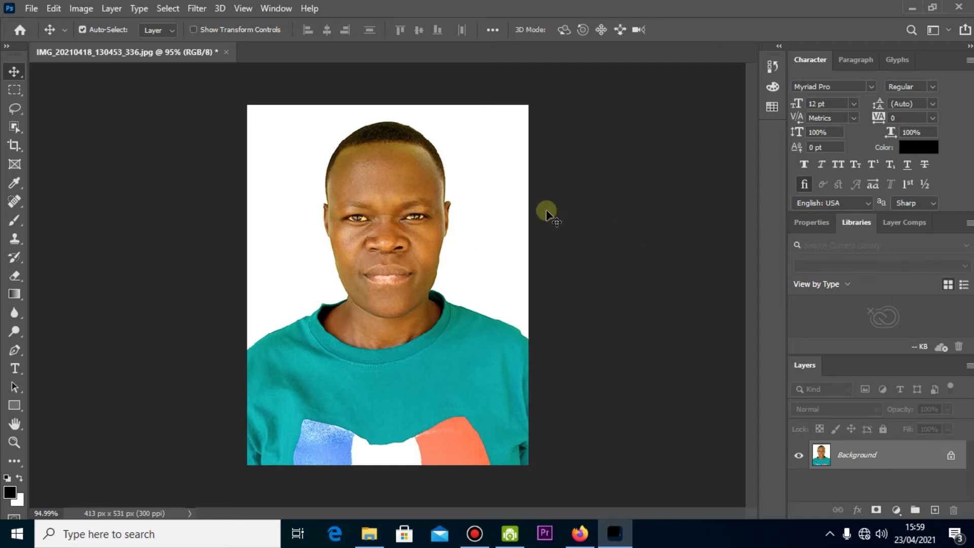
# - Save the portrait to the Desktop on the computer under the new name 'passpor 2t'
pyautogui.click(31, 8)
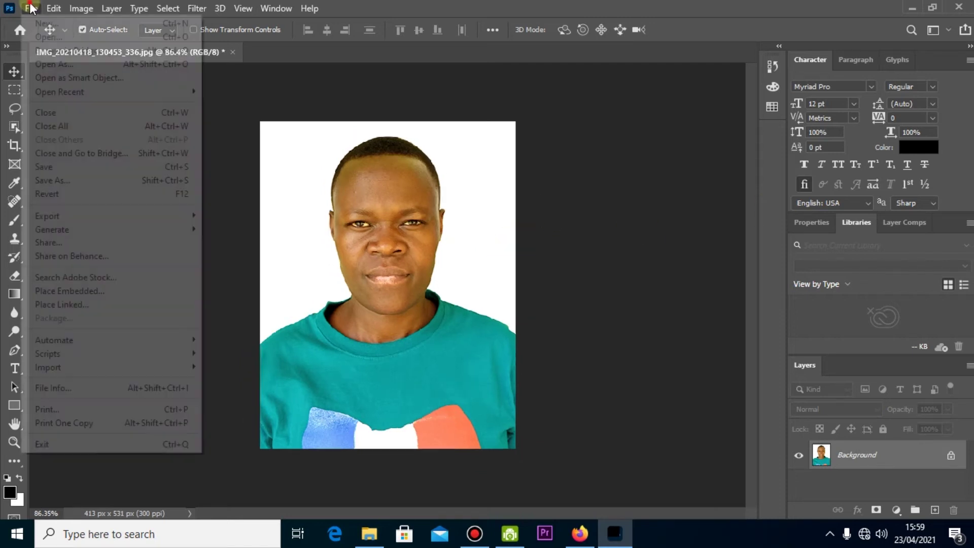
pyautogui.click(57, 181)
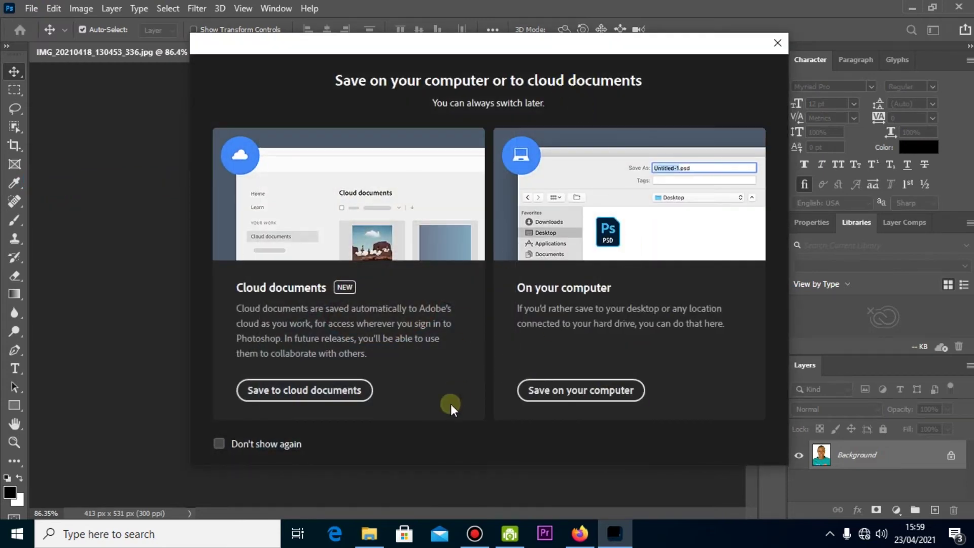
pyautogui.click(582, 391)
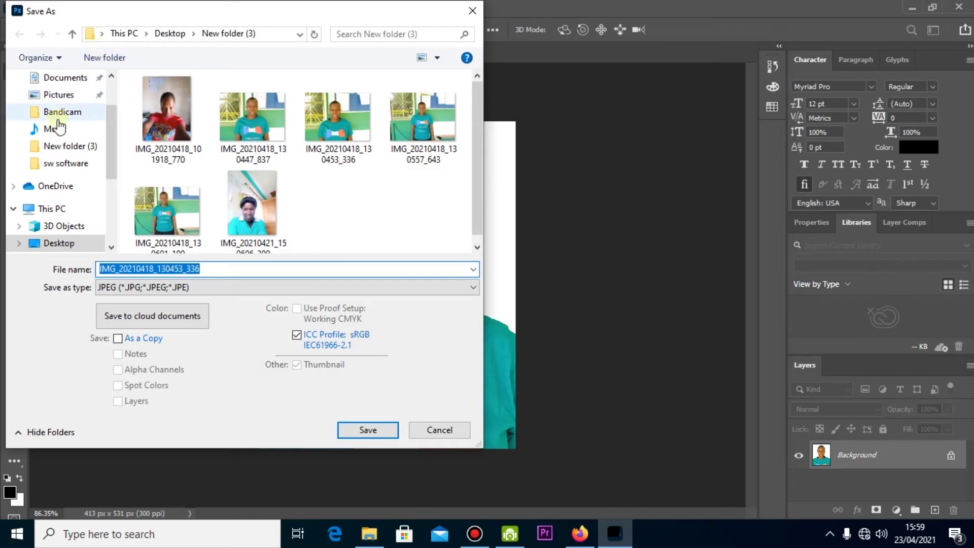
pyautogui.click(62, 228)
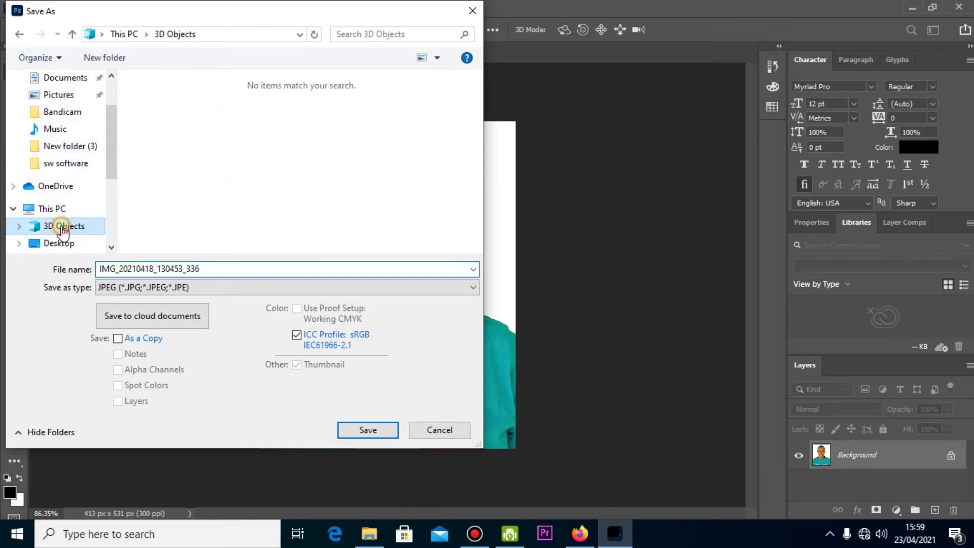
pyautogui.click(59, 243)
pyautogui.doubleClick(168, 270)
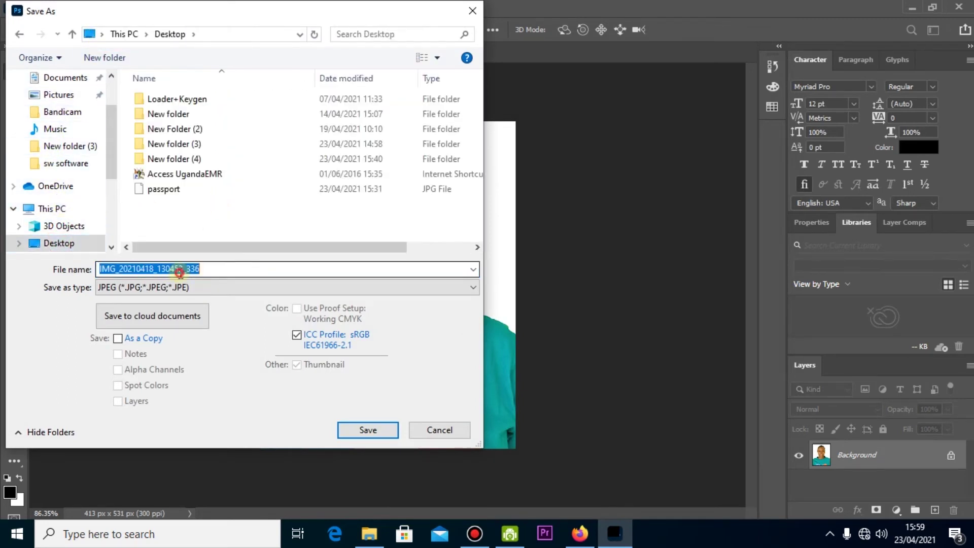
pyautogui.write('pass')
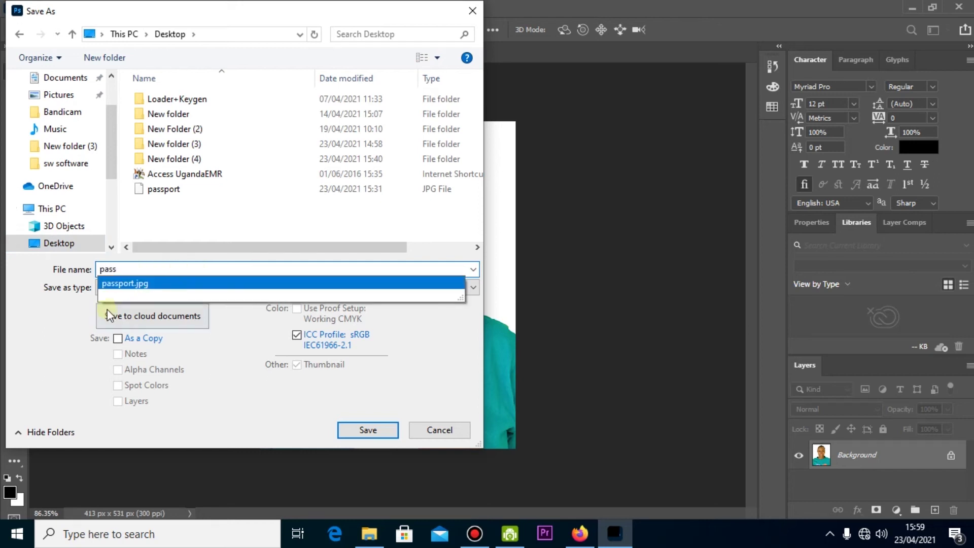
pyautogui.click(125, 271)
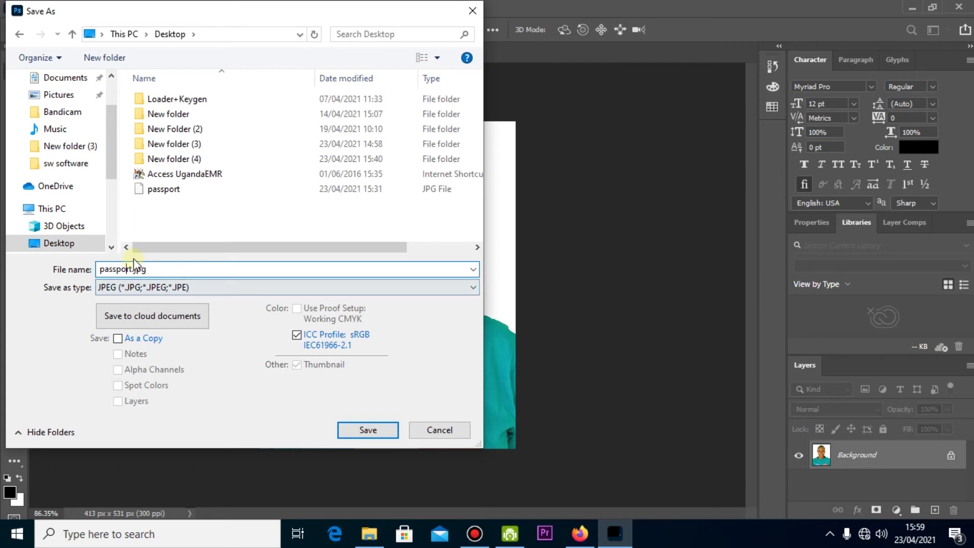
# - Save it as a JPEG, keeping image quality at Maximum (12)
pyautogui.click(369, 429)
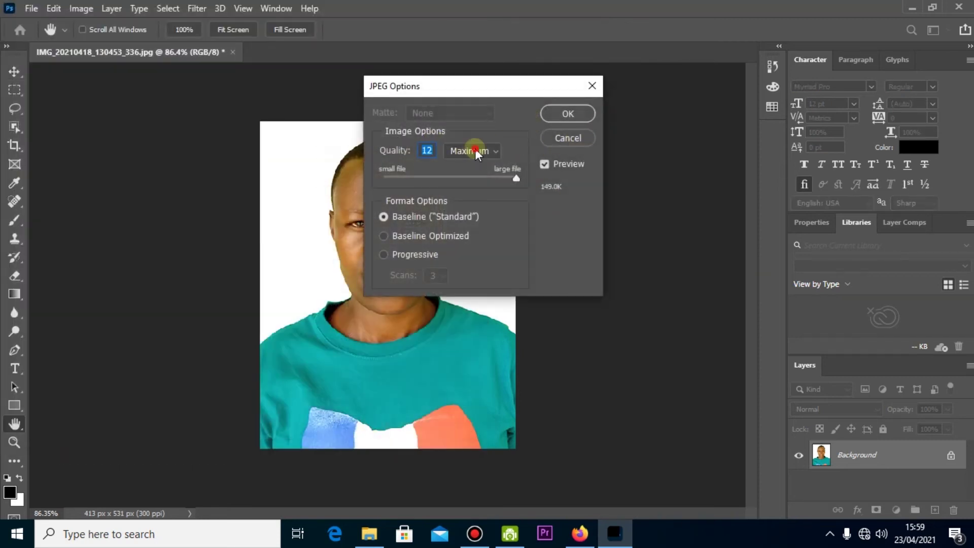
pyautogui.click(474, 150)
pyautogui.click(474, 150)
# - Confirm the JPEG options and check that passpor 2t.jpg is on the Desktop
pyautogui.click(575, 113)
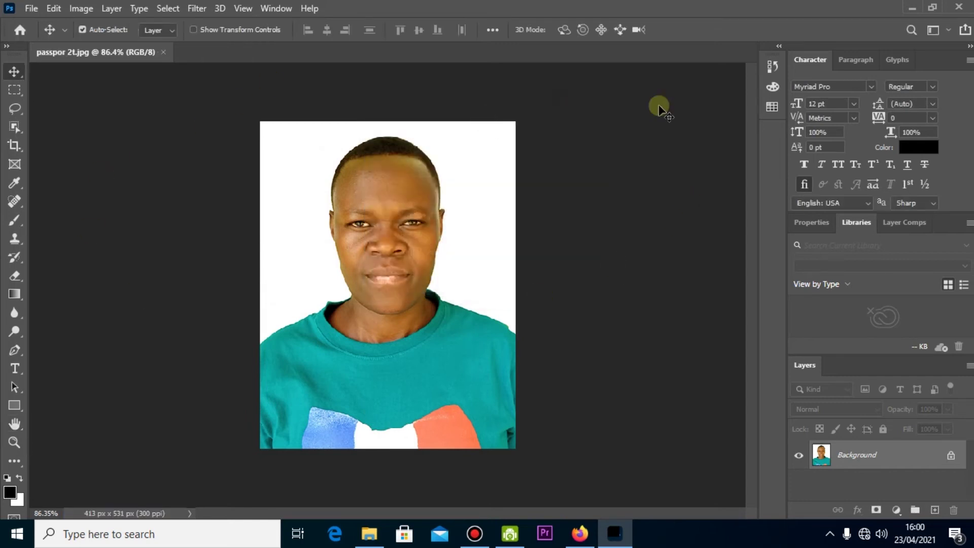
pyautogui.click(911, 7)
pyautogui.click(872, 14)
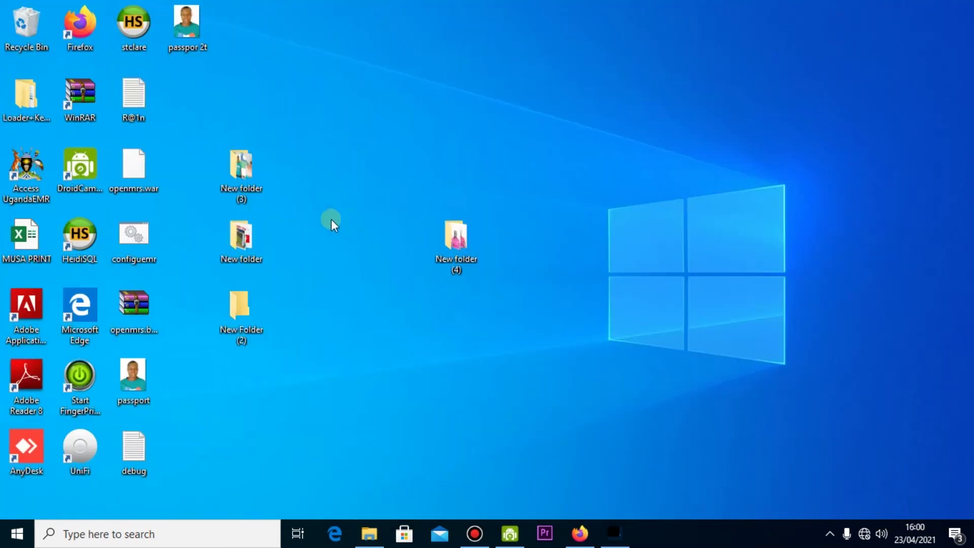
pyautogui.click(202, 41)
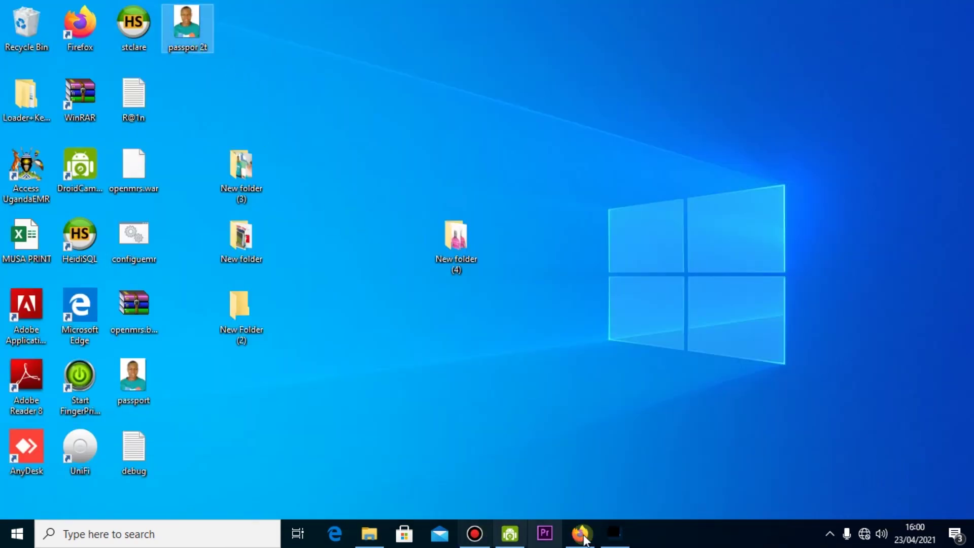
# - Return to Photoshop and start a new document, preset to a 6 × 4 in 300 ppi page
pyautogui.click(610, 534)
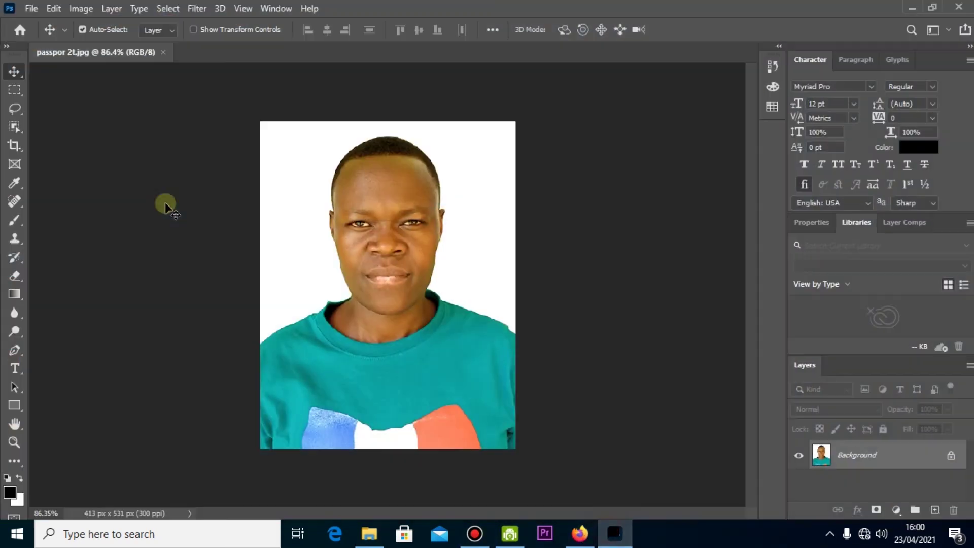
pyautogui.click(32, 9)
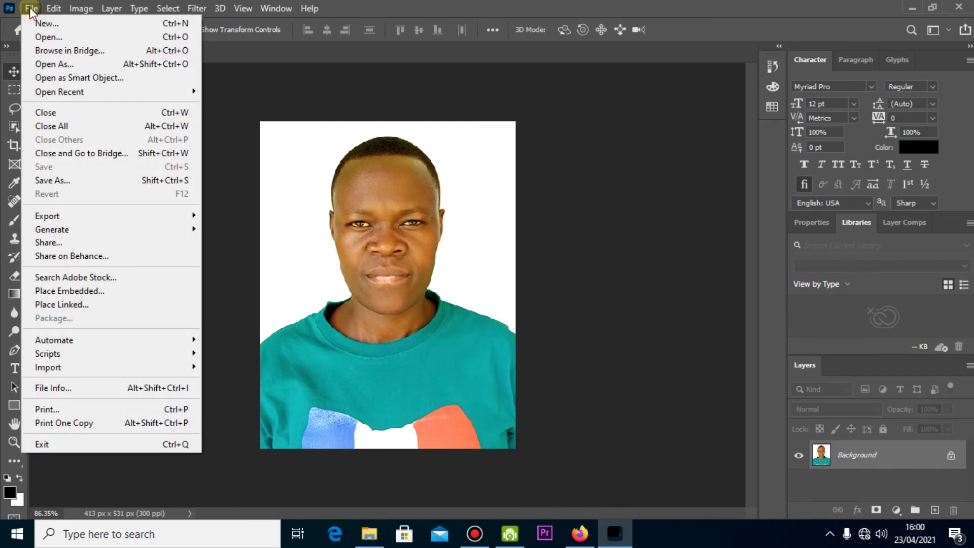
pyautogui.click(74, 25)
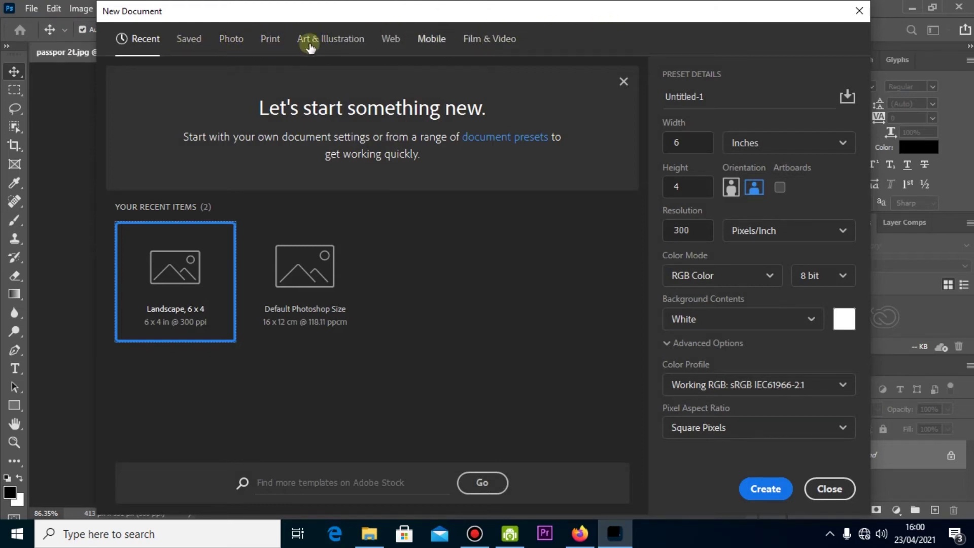
# - Create a white 1800 × 1200 px document from the Photo tab's Landscape 6 x 4 preset
pyautogui.click(274, 38)
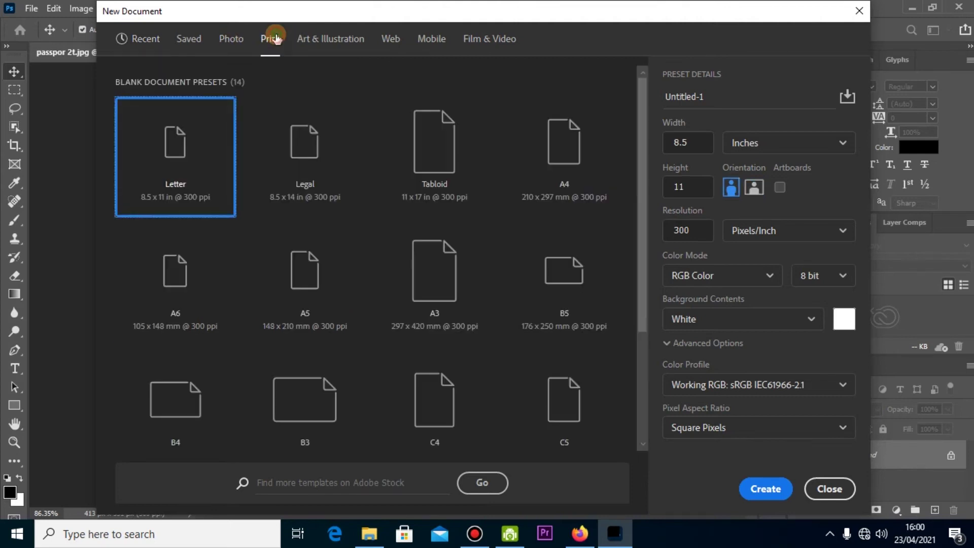
pyautogui.click(229, 38)
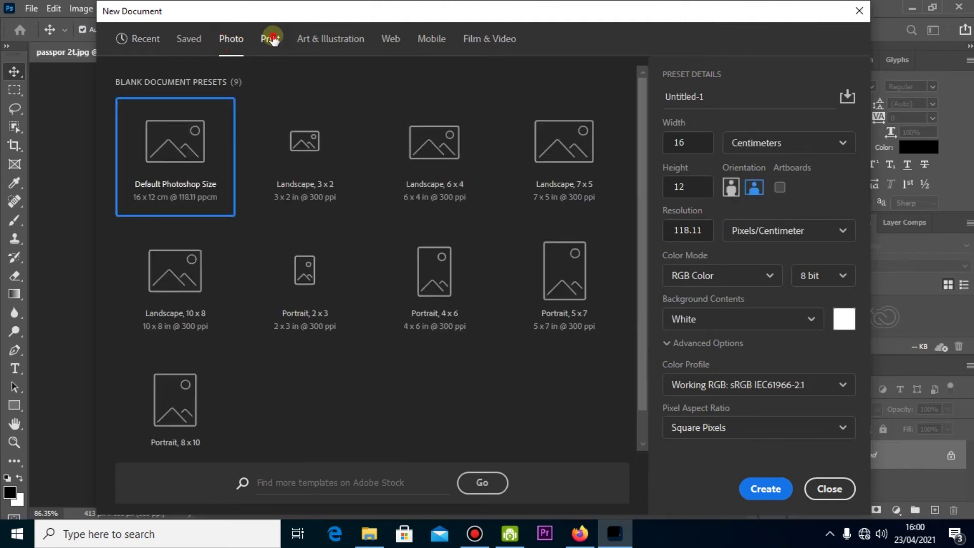
pyautogui.click(270, 39)
pyautogui.click(237, 43)
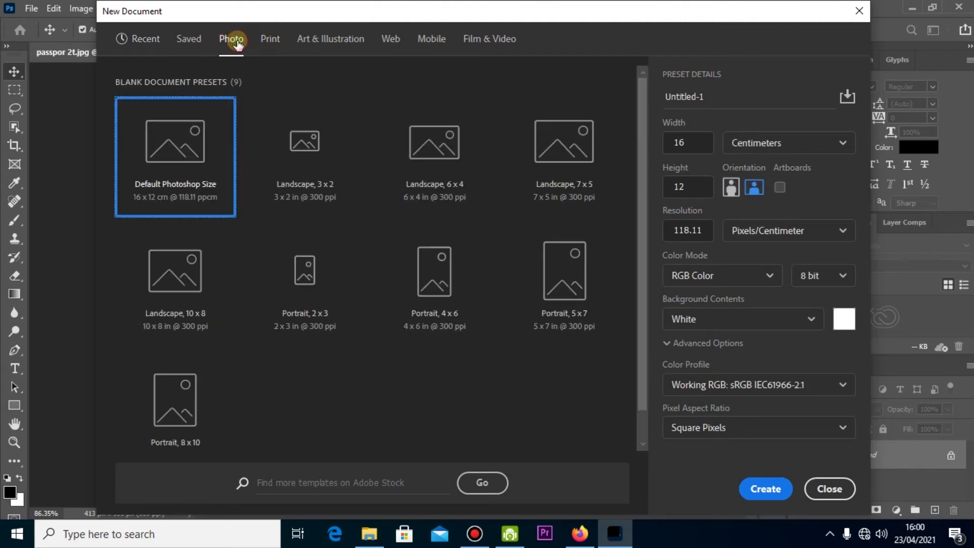
pyautogui.click(270, 39)
pyautogui.click(334, 39)
pyautogui.click(231, 39)
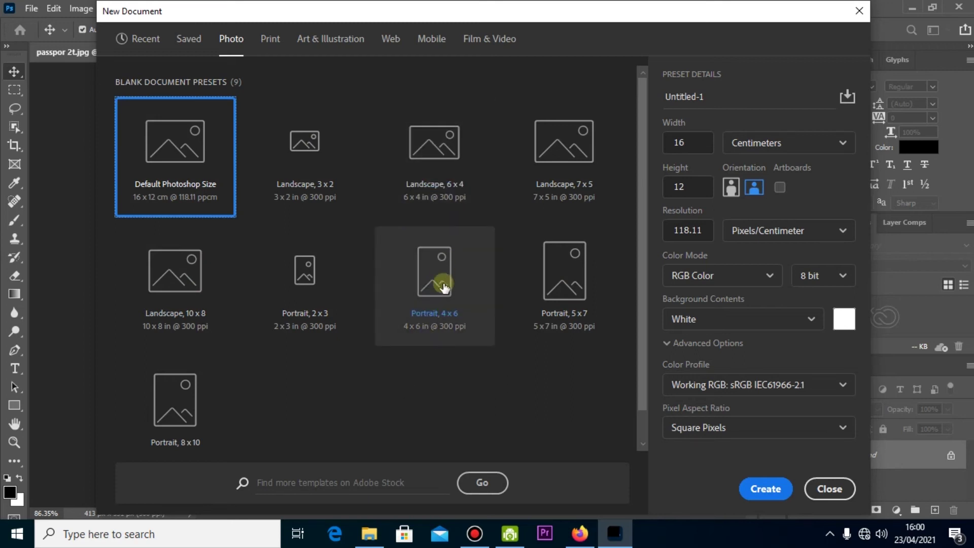
pyautogui.click(445, 153)
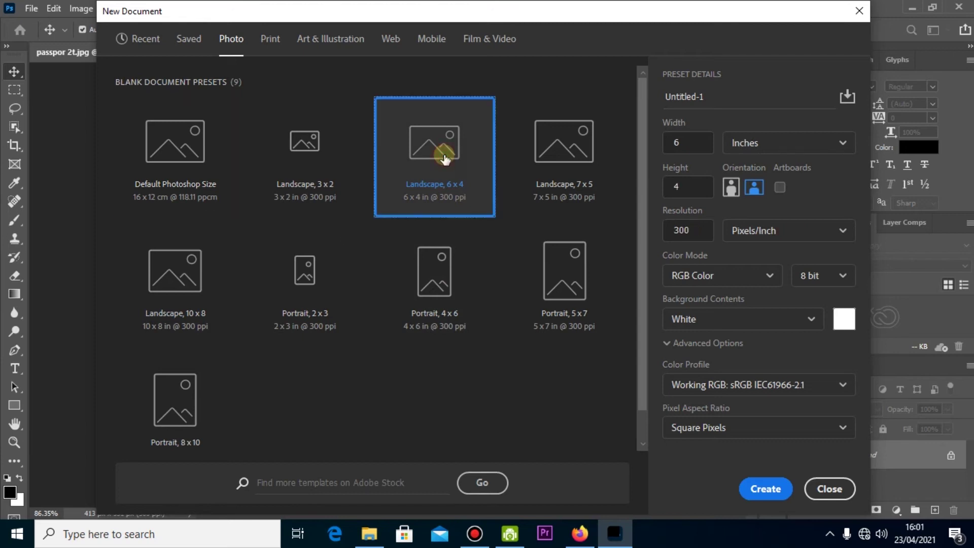
pyautogui.click(766, 489)
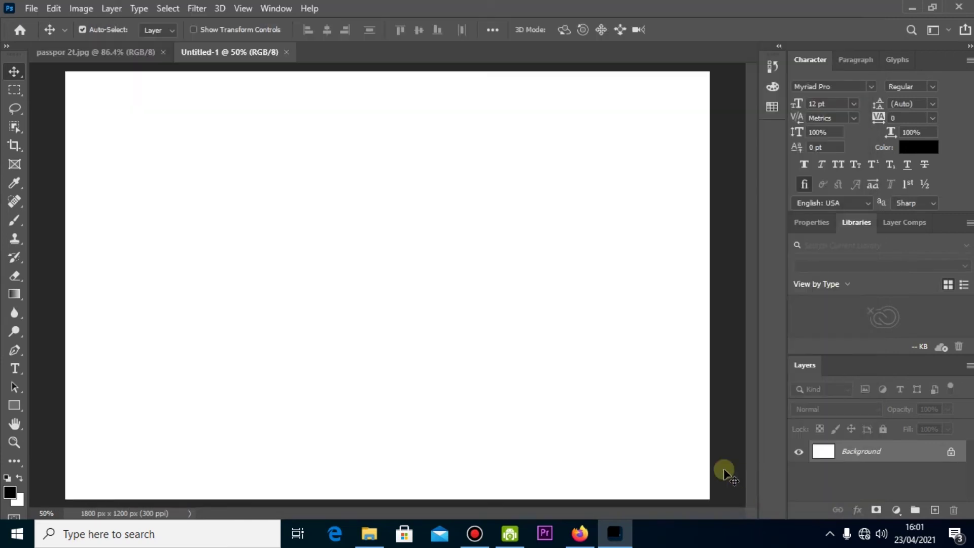
# - Copy the passport portrait onto the 6 × 4 page as its own layer at the top-left
pyautogui.scroll(-2, 415, 228)
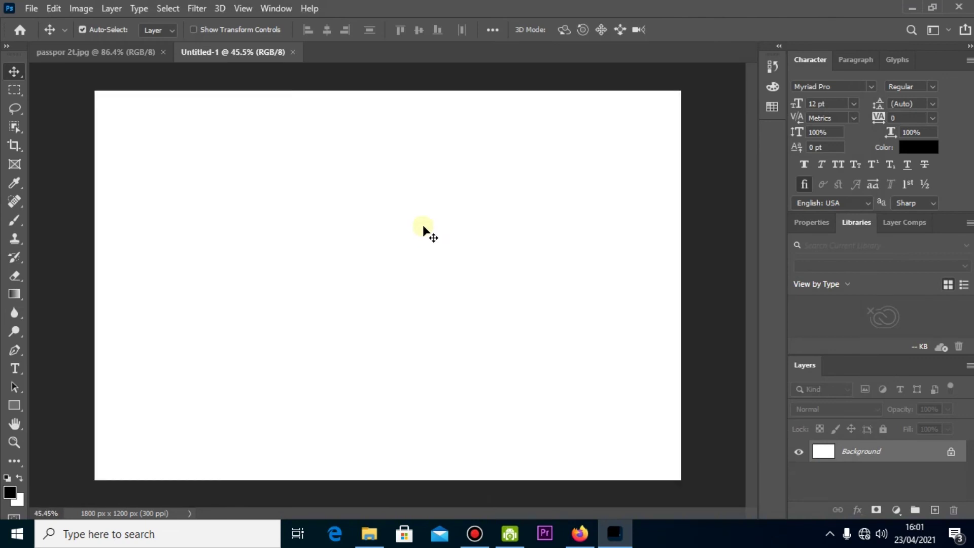
pyautogui.click(116, 51)
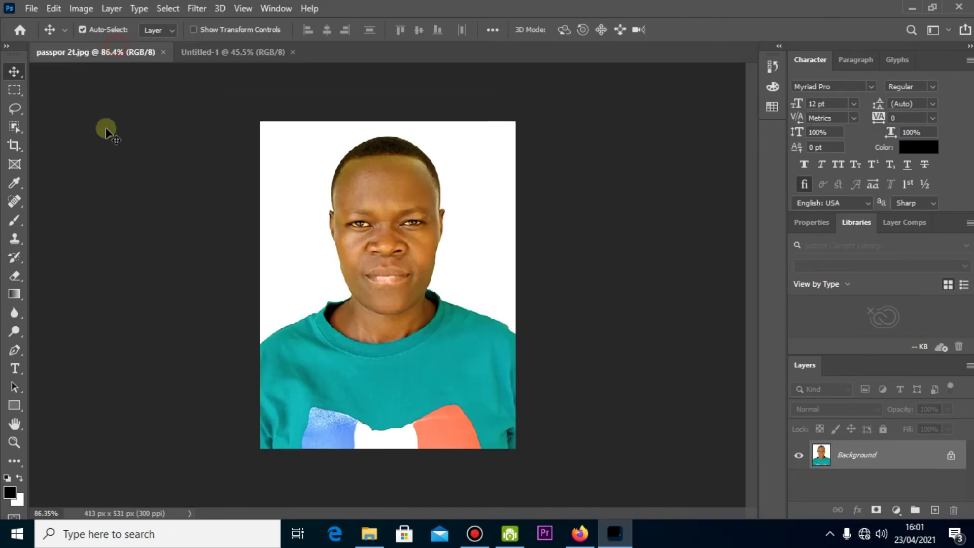
pyautogui.click(225, 51)
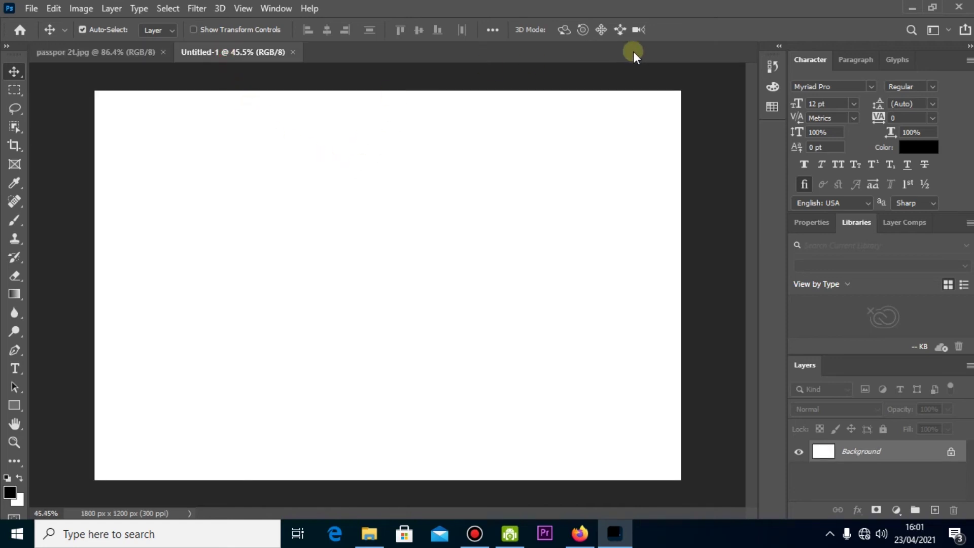
pyautogui.click(909, 8)
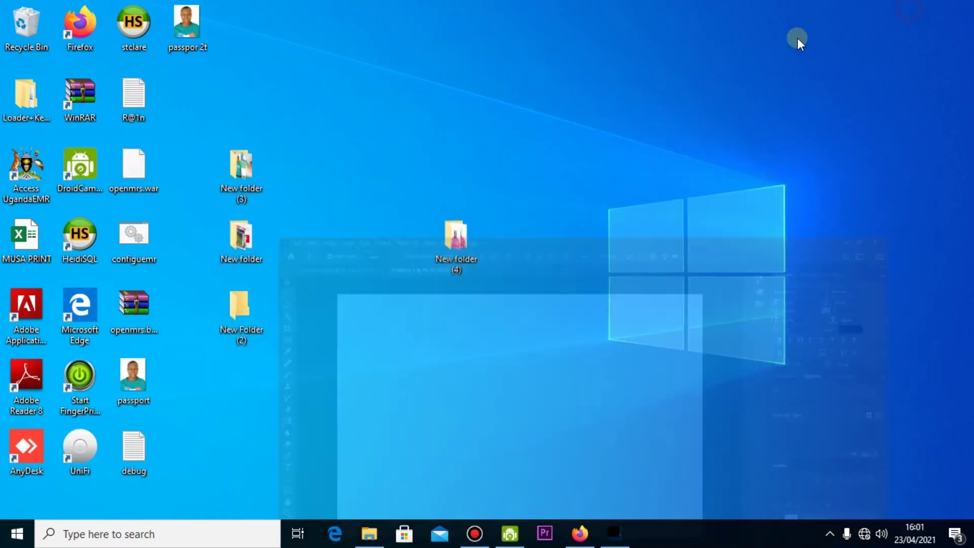
pyautogui.moveTo(185, 18); pyautogui.dragTo(301, 239)
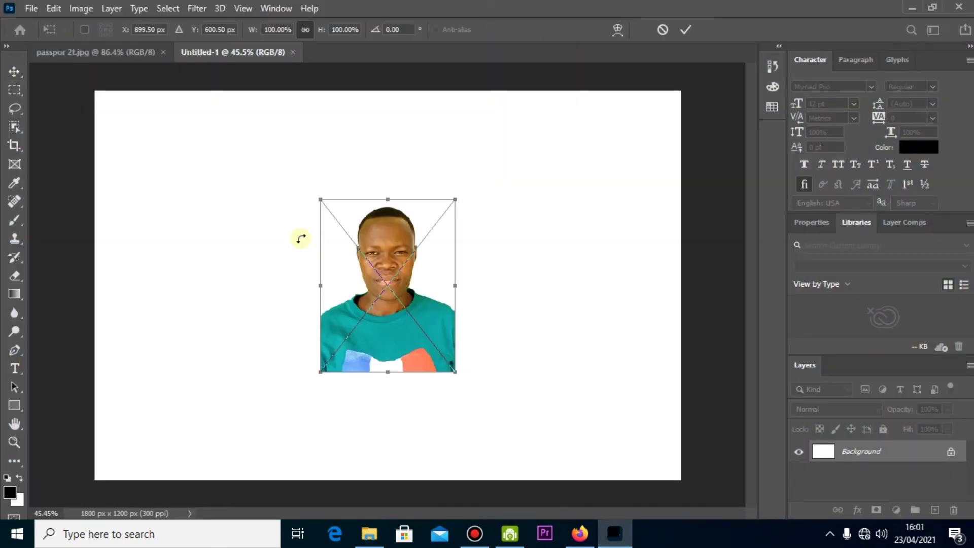
pyautogui.click(662, 29)
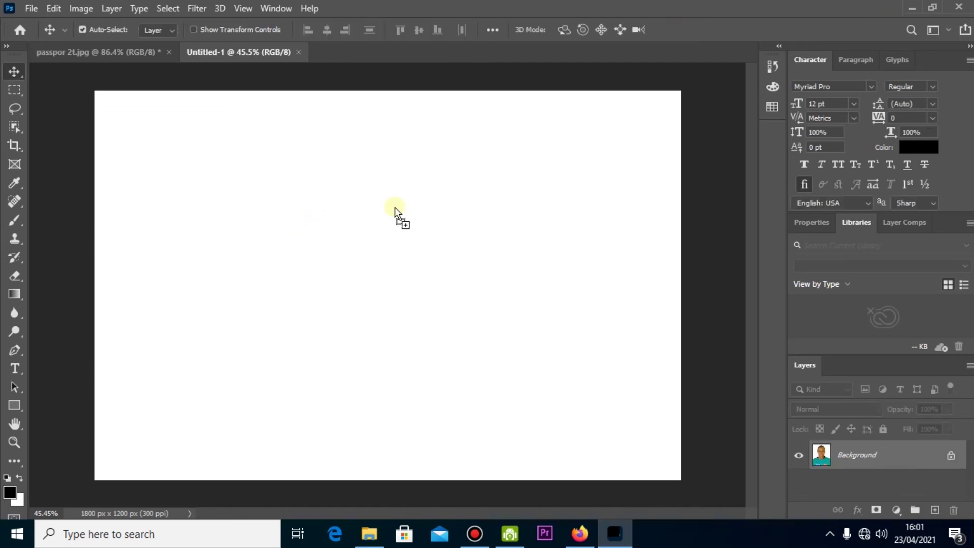
pyautogui.moveTo(343, 219); pyautogui.dragTo(200, 170)
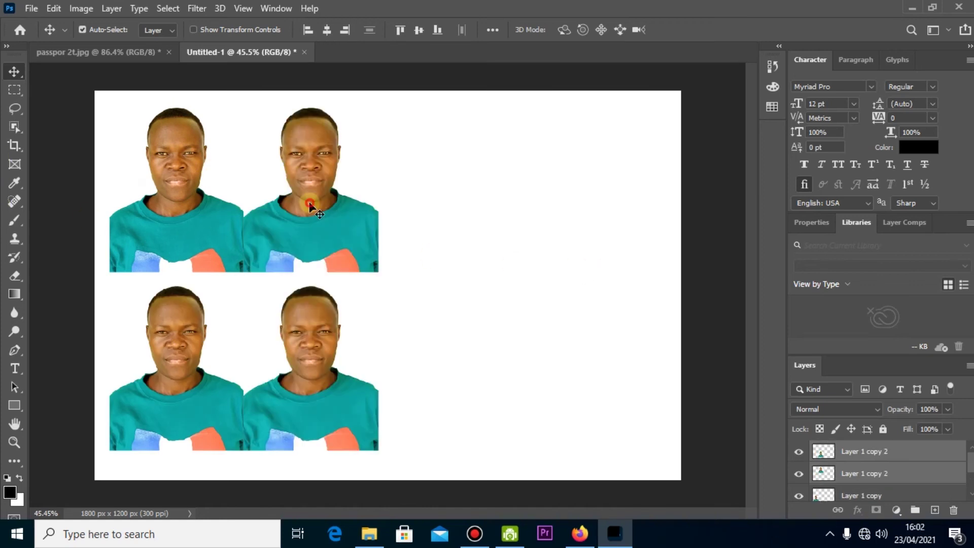
# - Alt-drag the portrait column into third and fourth columns, nudging the last one into line
pyautogui.moveTo(313, 203); pyautogui.dragTo(453, 205)
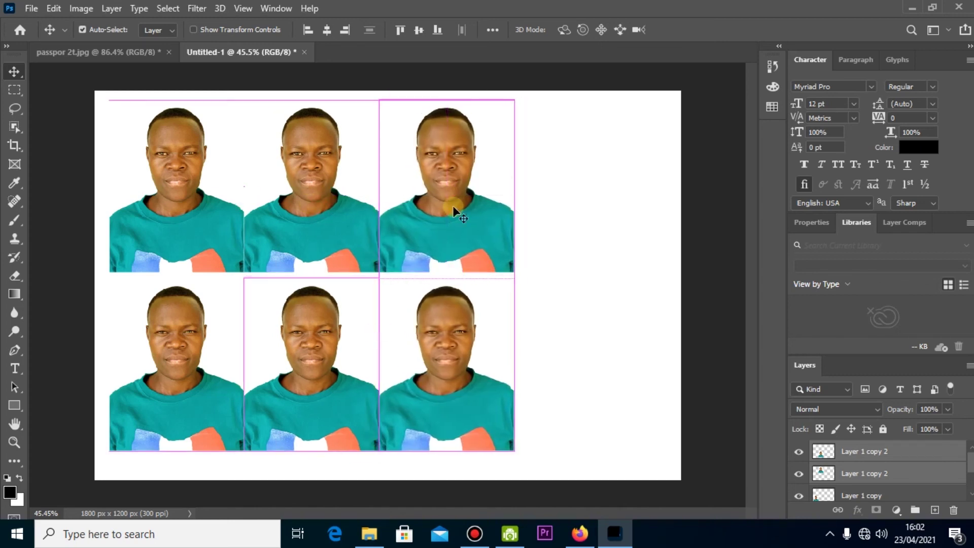
pyautogui.moveTo(435, 238); pyautogui.dragTo(572, 229)
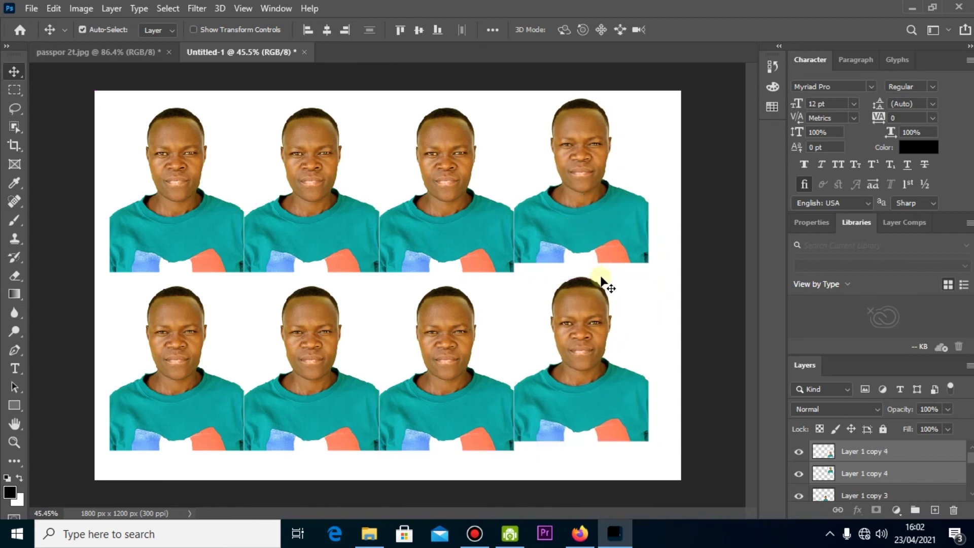
pyautogui.hotkey('shift', 'Down')
pyautogui.hotkey('shift', 'Down')
pyautogui.hotkey('shift', 'Down')
pyautogui.hotkey('shift', 'Right')
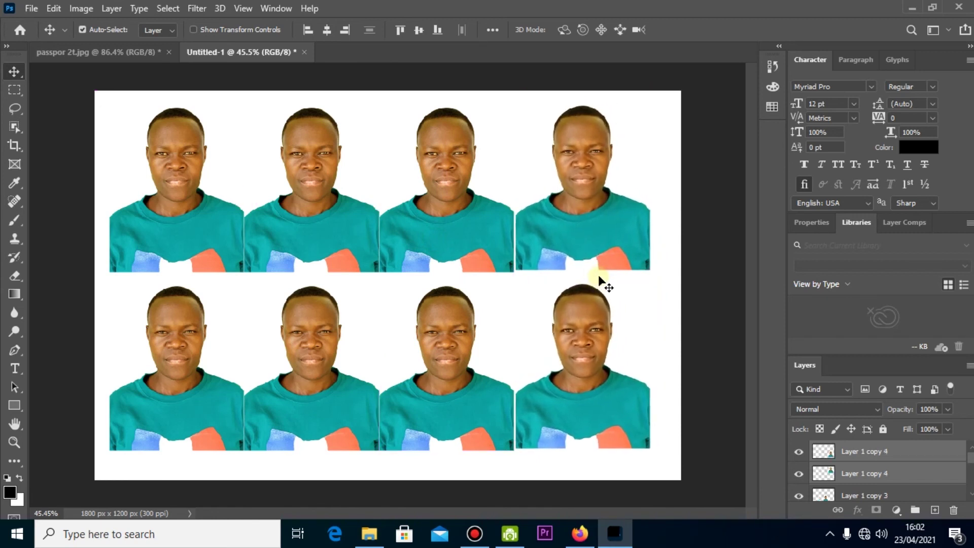
pyautogui.hotkey('shift', 'Left')
# - Select the photo layers from Layer 1 copy 4 down to Layer 1
pyautogui.click(895, 446)
pyautogui.scroll(-3, 885, 464)
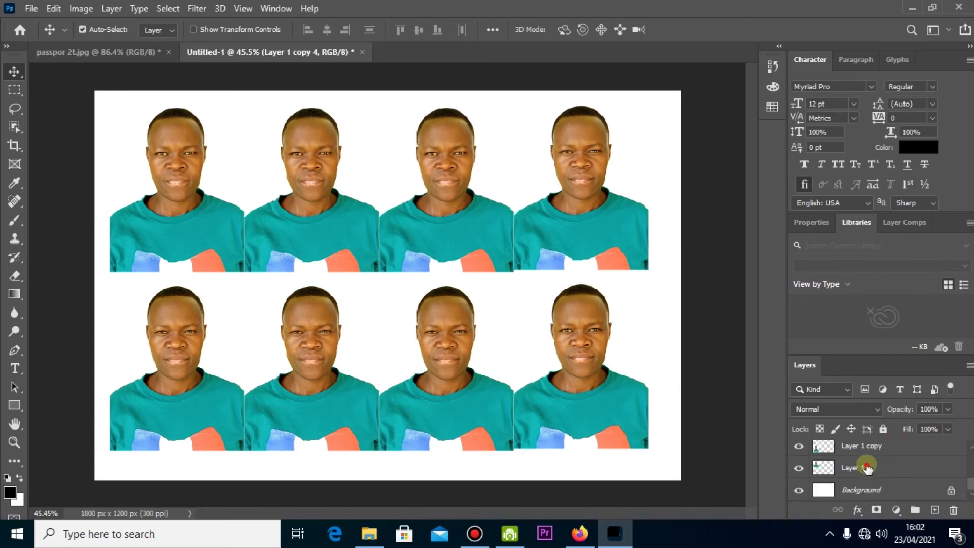
pyautogui.keyDown('shift'); pyautogui.click(867, 468); pyautogui.keyUp('shift')
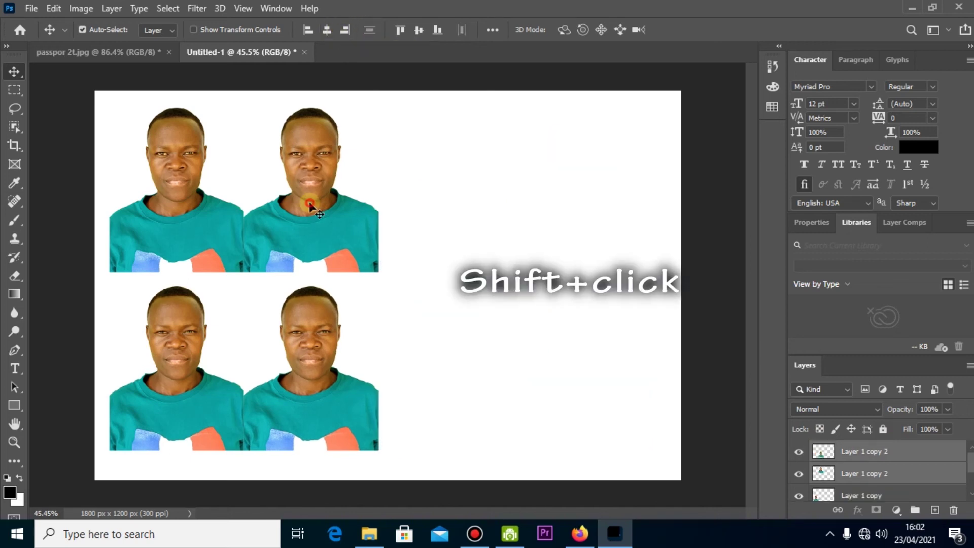
# - Duplicate the columns into a two-by-four grid and select all eight photo layers
pyautogui.moveTo(299, 204); pyautogui.dragTo(455, 206)
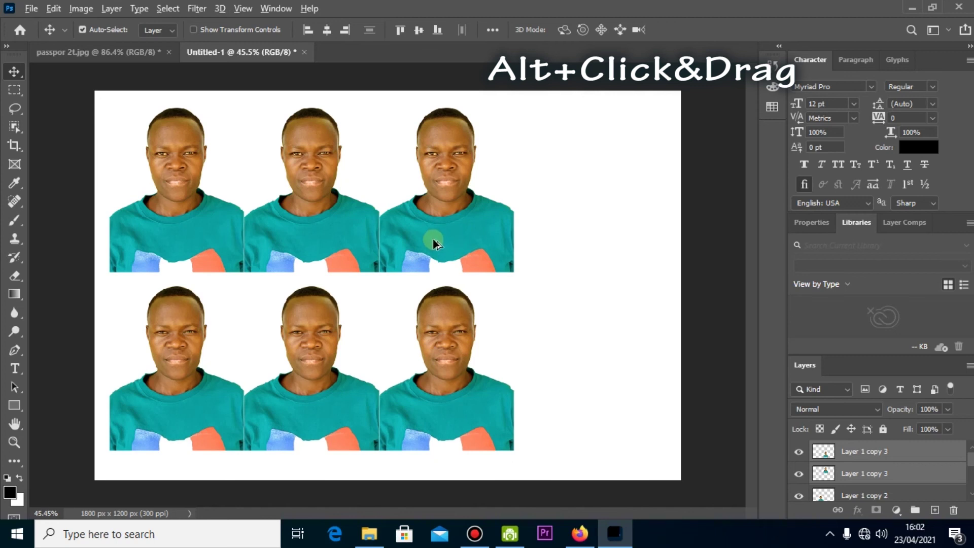
pyautogui.moveTo(434, 243); pyautogui.dragTo(572, 229)
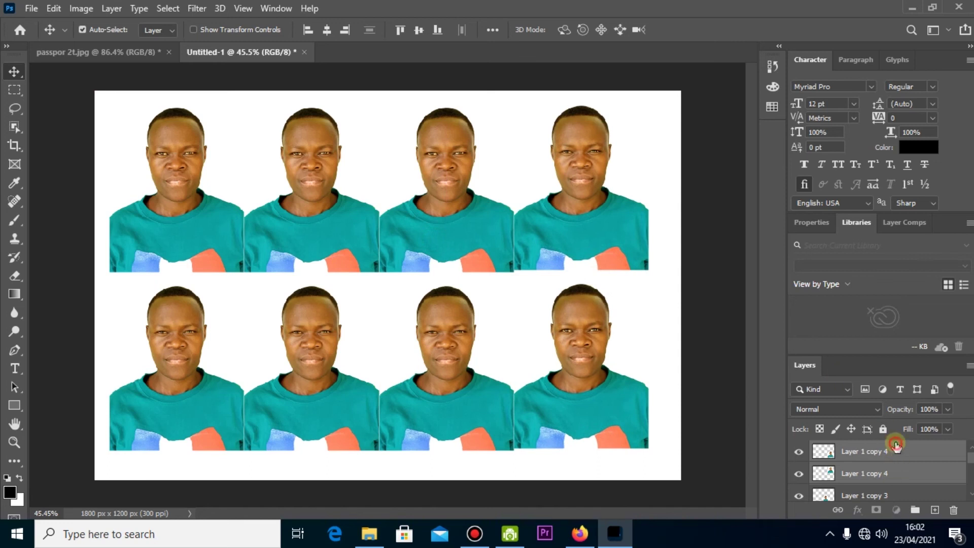
pyautogui.click(896, 445)
pyautogui.scroll(-4, 887, 459)
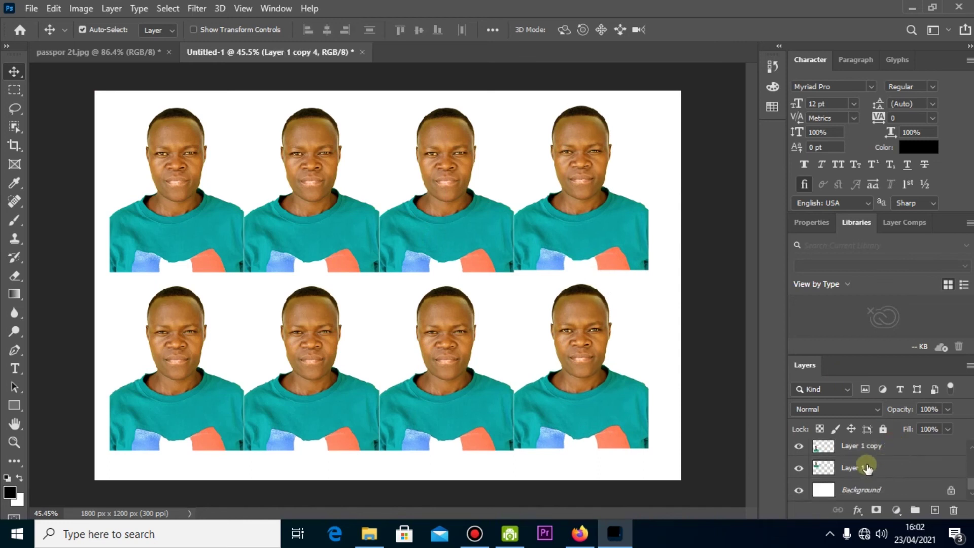
pyautogui.keyDown('shift'); pyautogui.click(867, 467); pyautogui.keyUp('shift')
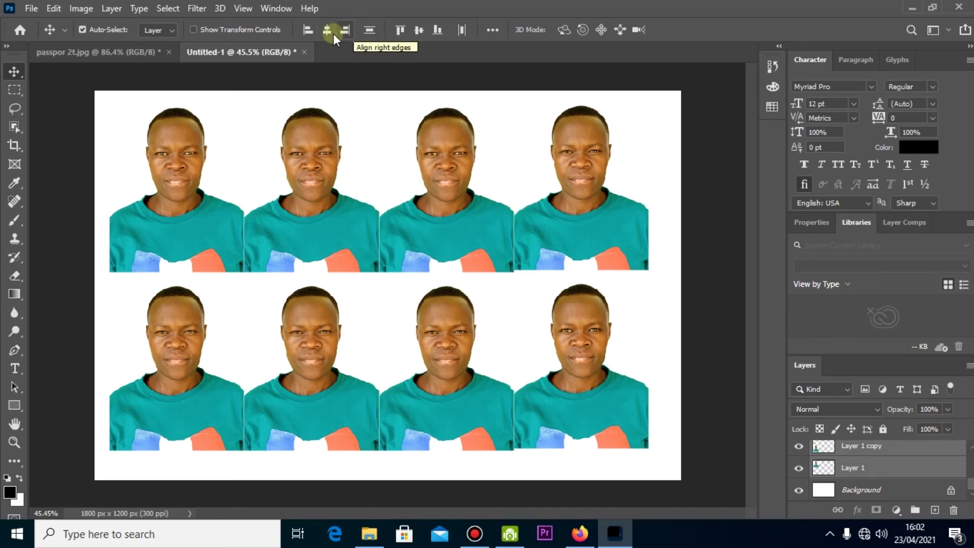
# - Try bottom-edge, distribute and horizontal-centre alignment on the photos, undoing each one
pyautogui.click(438, 30)
pyautogui.hotkey('ctrl', 'z')
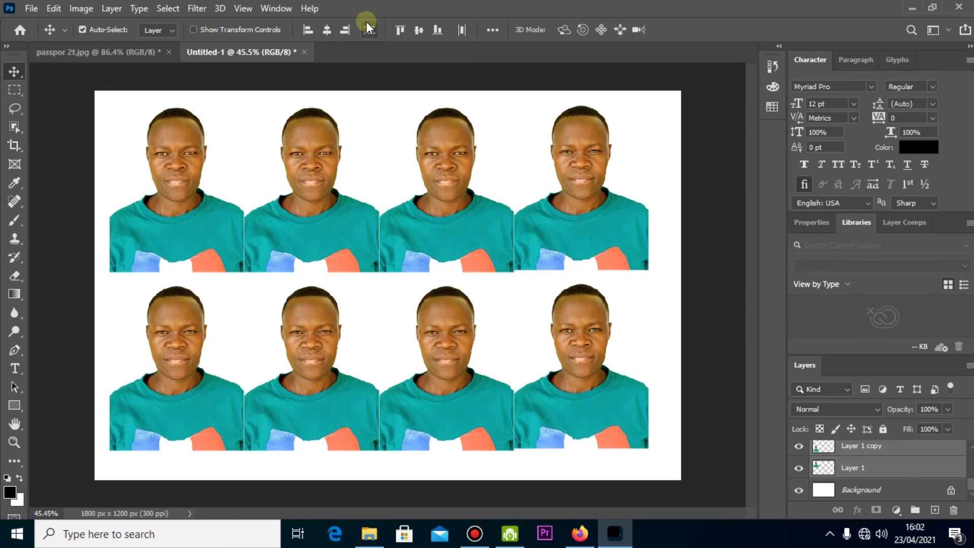
pyautogui.click(367, 24)
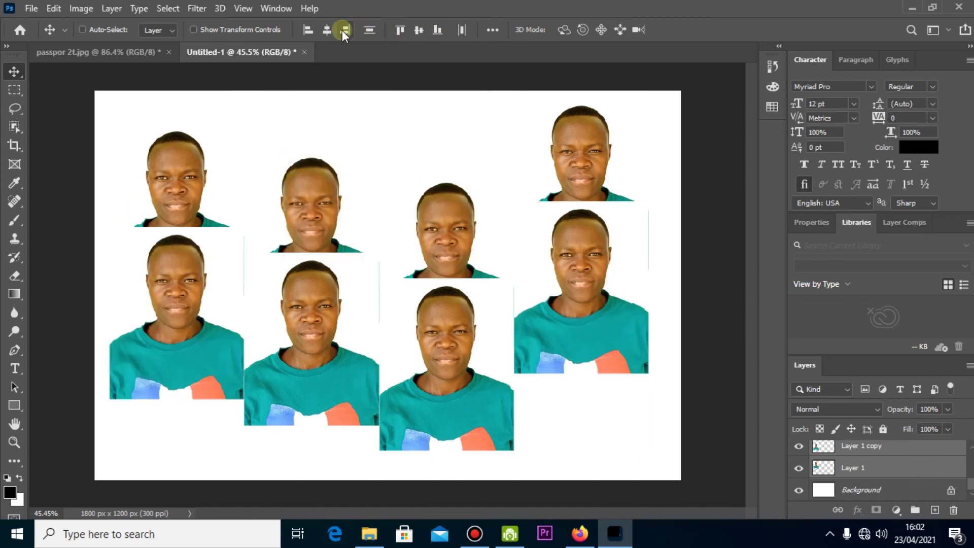
pyautogui.hotkey('ctrl', 'z')
pyautogui.click(327, 29)
pyautogui.hotkey('ctrl', 'z')
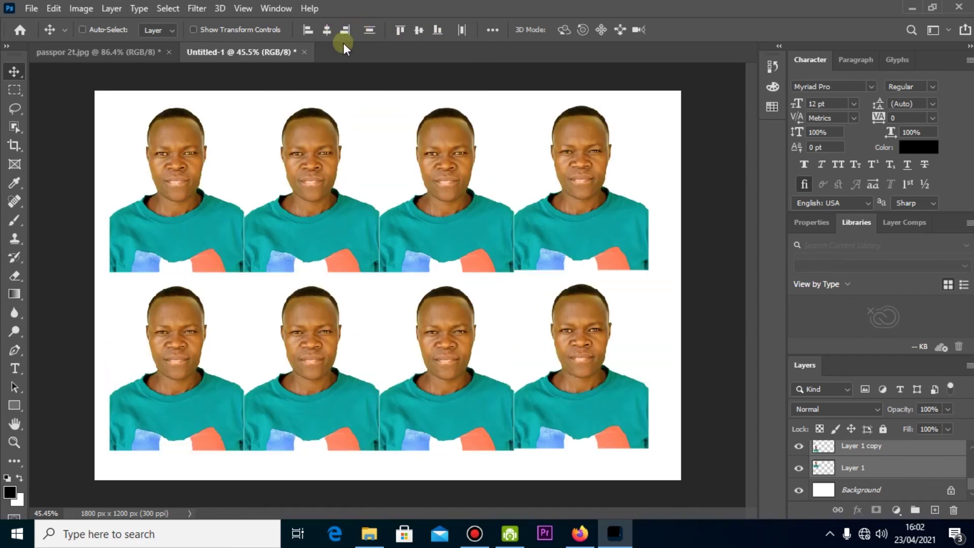
# - Select Layer 1 copy, zoom the page to 50%, and switch to the passpor 2t.jpg document
pyautogui.press('ctrl')
pyautogui.click(857, 448)
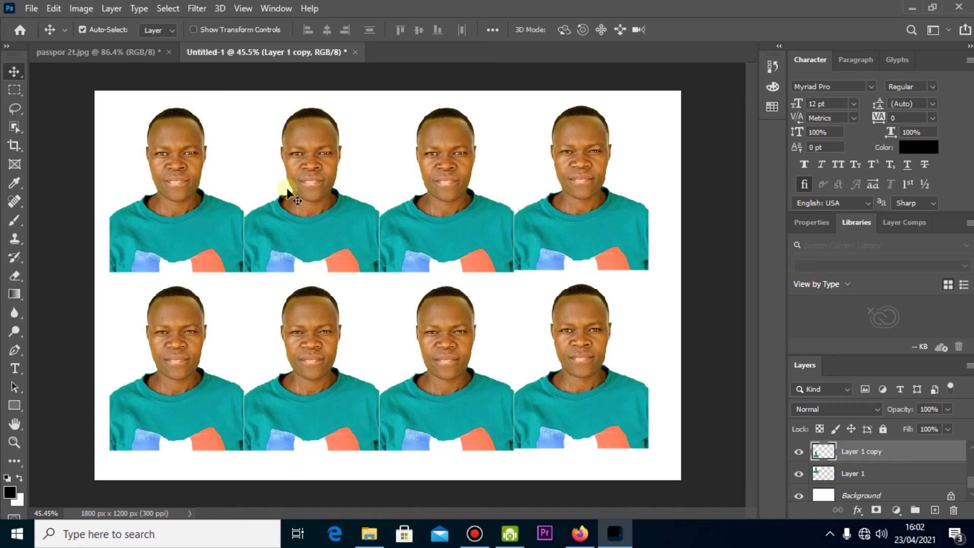
pyautogui.scroll(2, 354, 205)
pyautogui.scroll(-2, 354, 204)
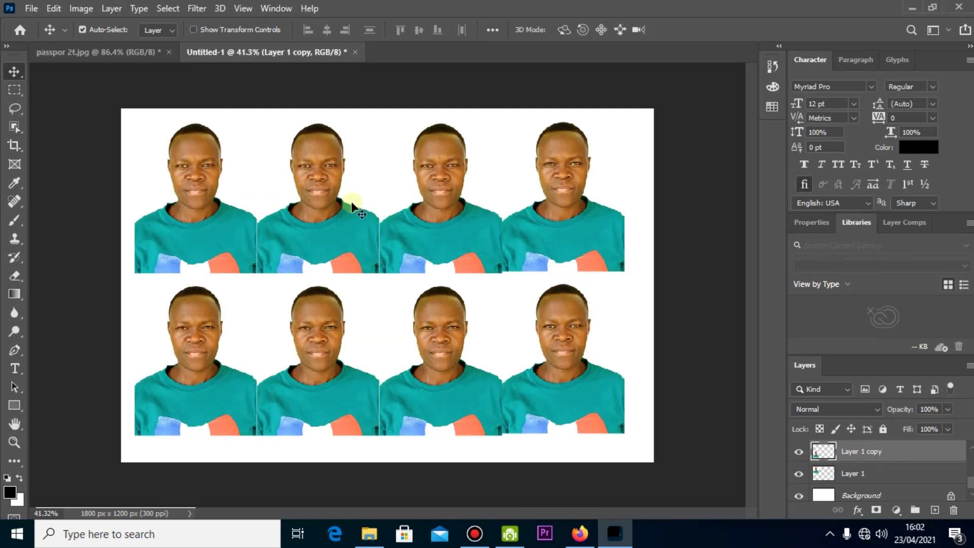
pyautogui.hotkey('ctrl', '+')
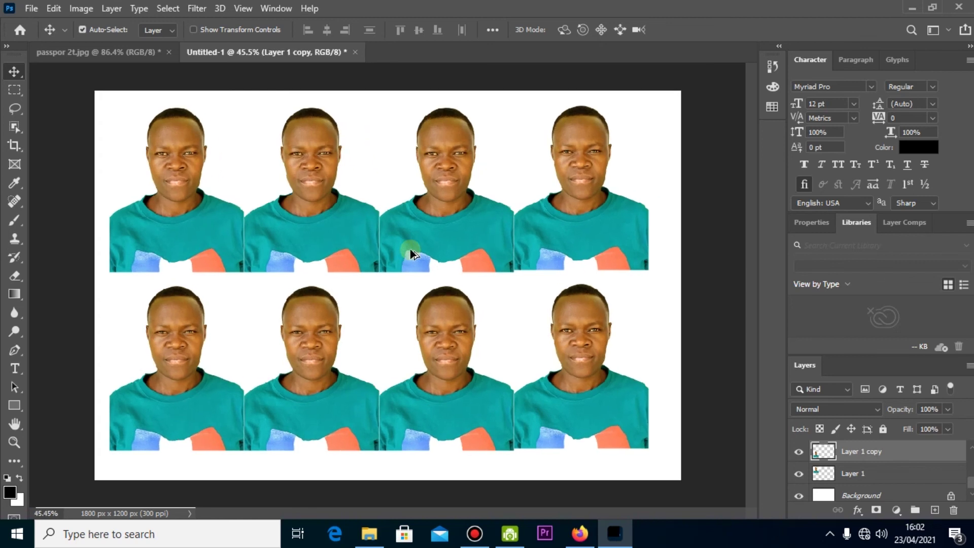
pyautogui.click(84, 49)
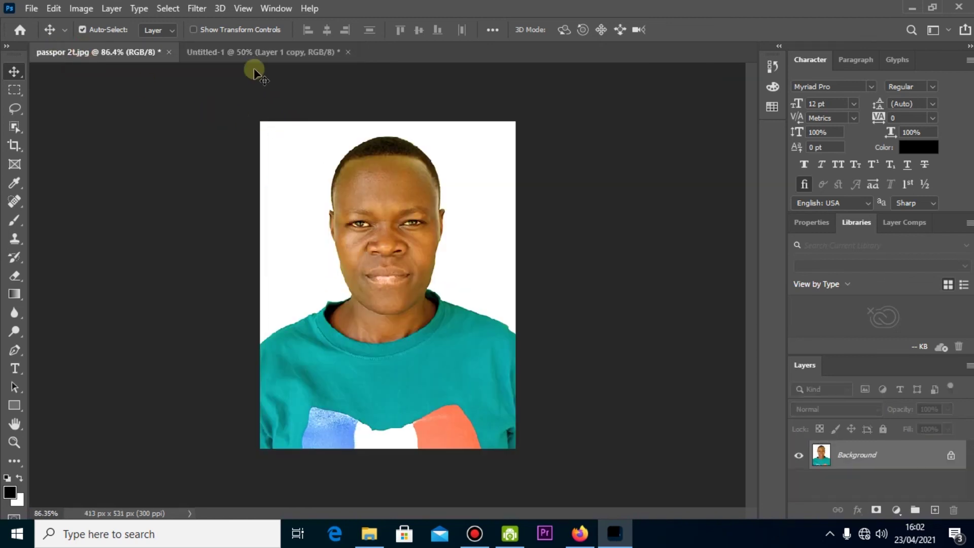
# - Back on Untitled-1, test horizontal-centre alignment on the photos and undo it
pyautogui.click(246, 55)
pyautogui.scroll(-2, 365, 145)
pyautogui.scroll(1, 365, 145)
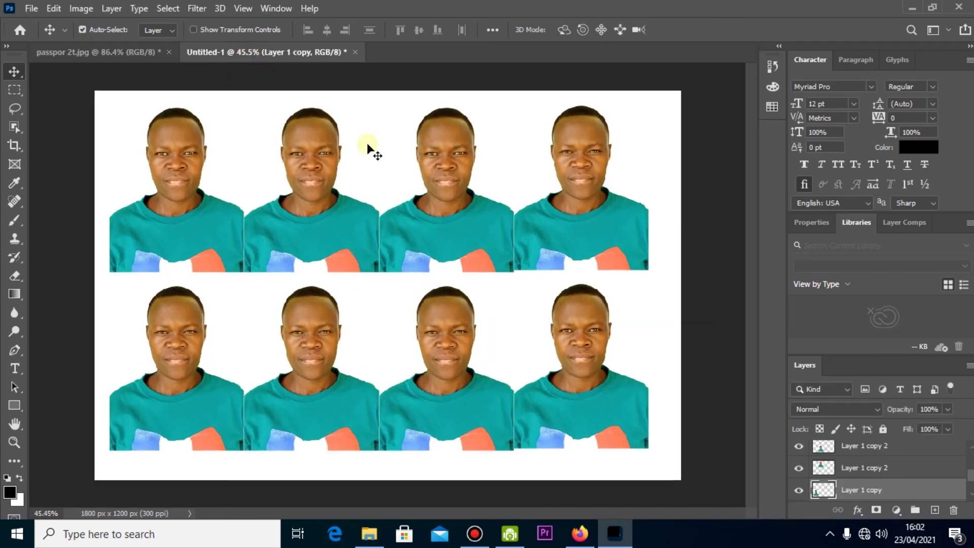
pyautogui.click(328, 29)
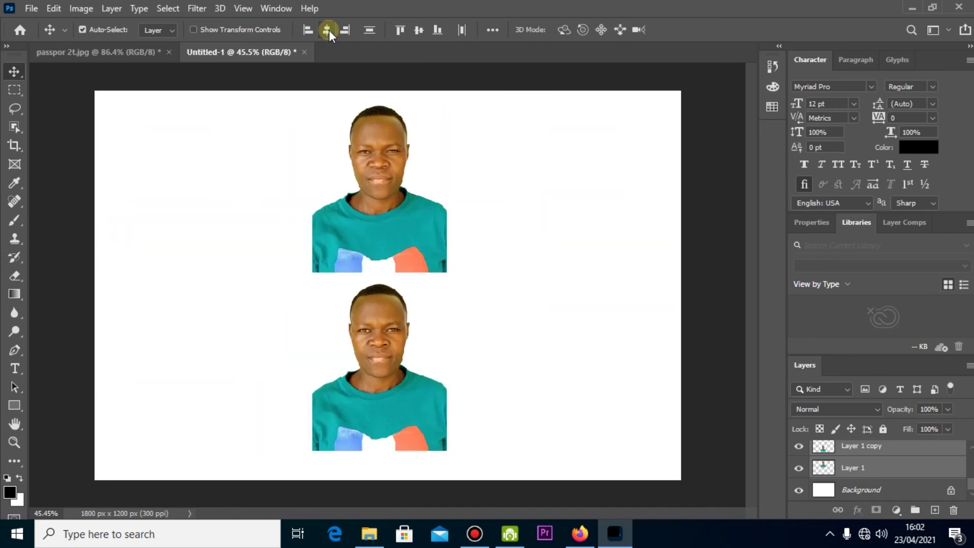
pyautogui.hotkey('ctrl', 'z')
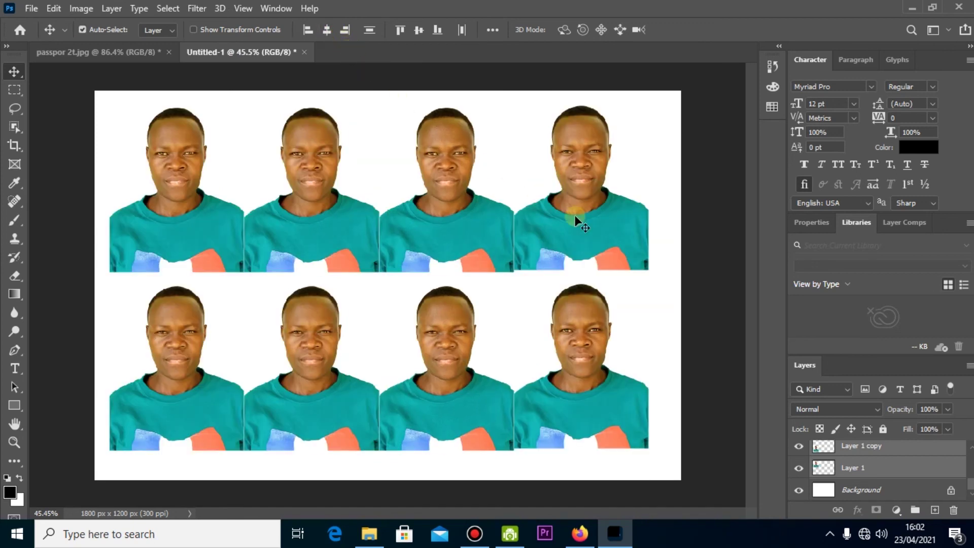
# - Select Layer 1 copy, zoom to 50%, and flip to the portrait tab and back to Untitled-1
pyautogui.click(857, 451)
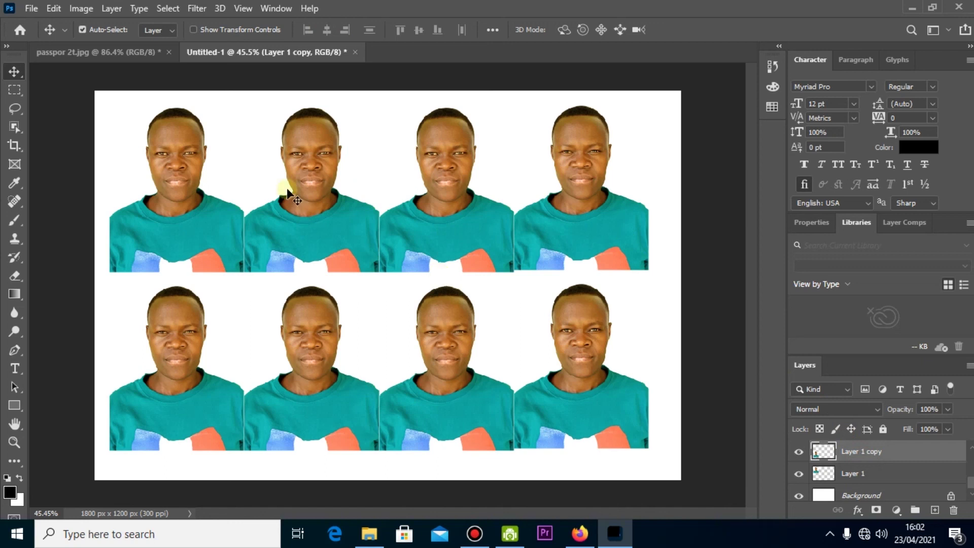
pyautogui.scroll(3, 351, 205)
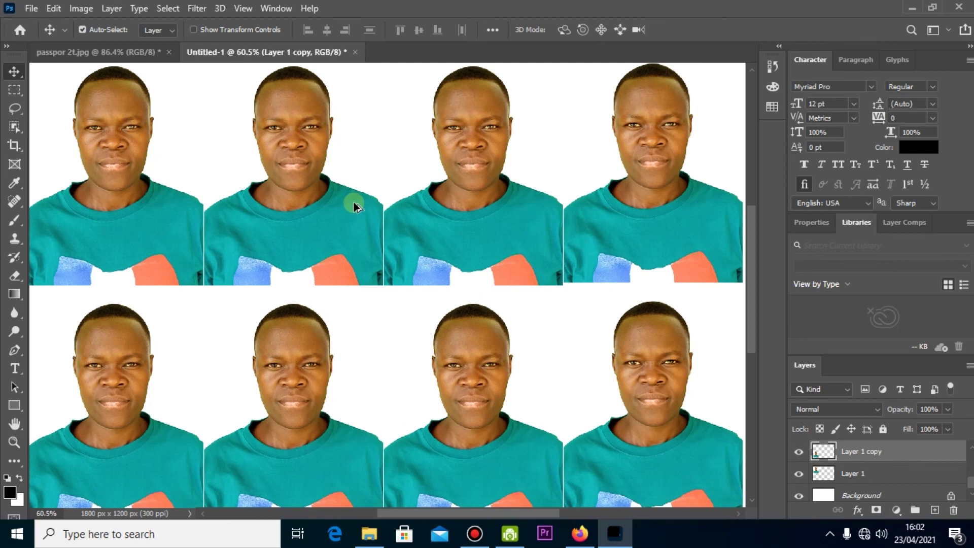
pyautogui.scroll(-4, 354, 203)
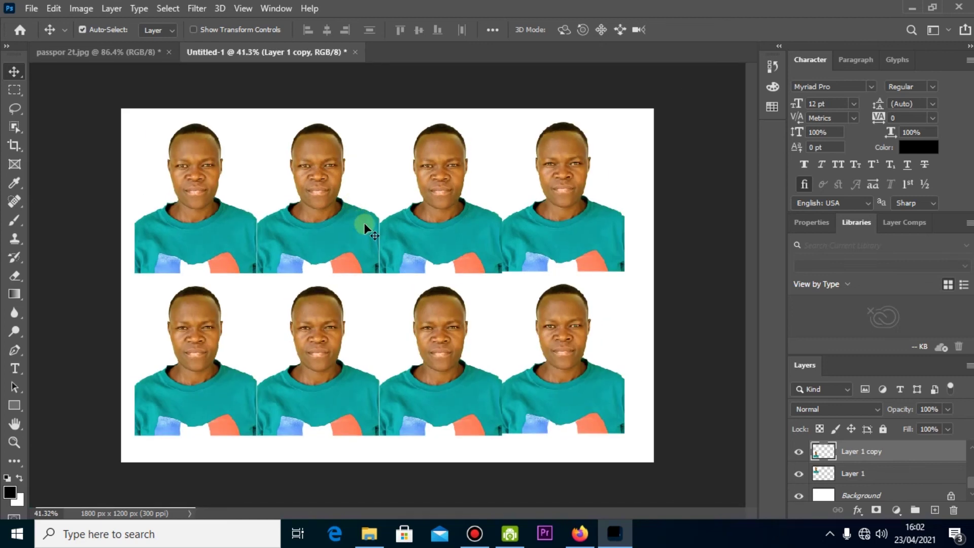
pyautogui.hotkey('ctrl', '+')
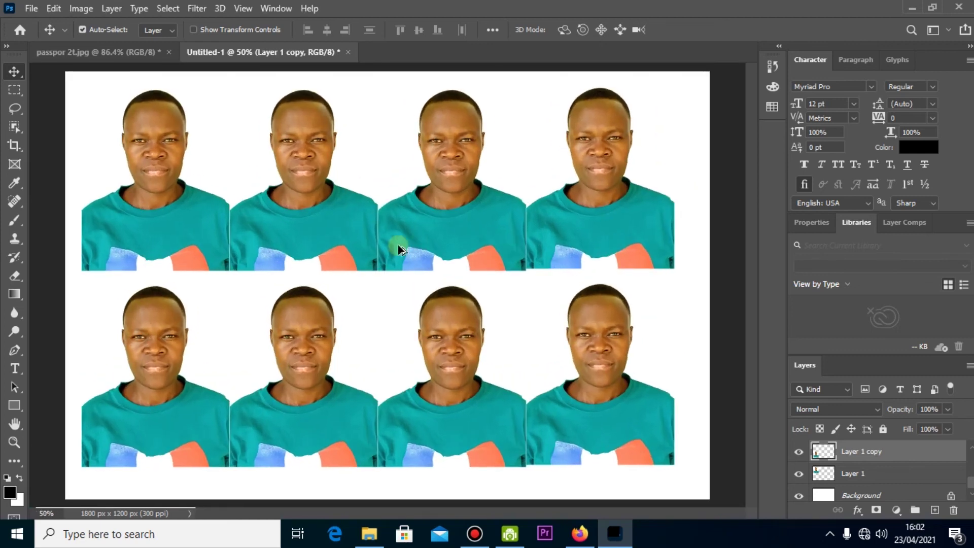
pyautogui.click(83, 48)
pyautogui.click(247, 58)
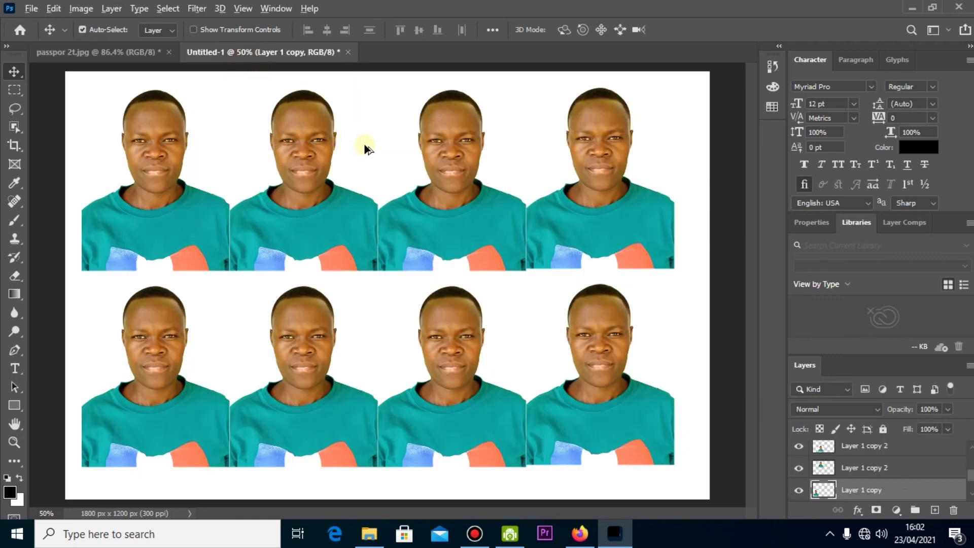